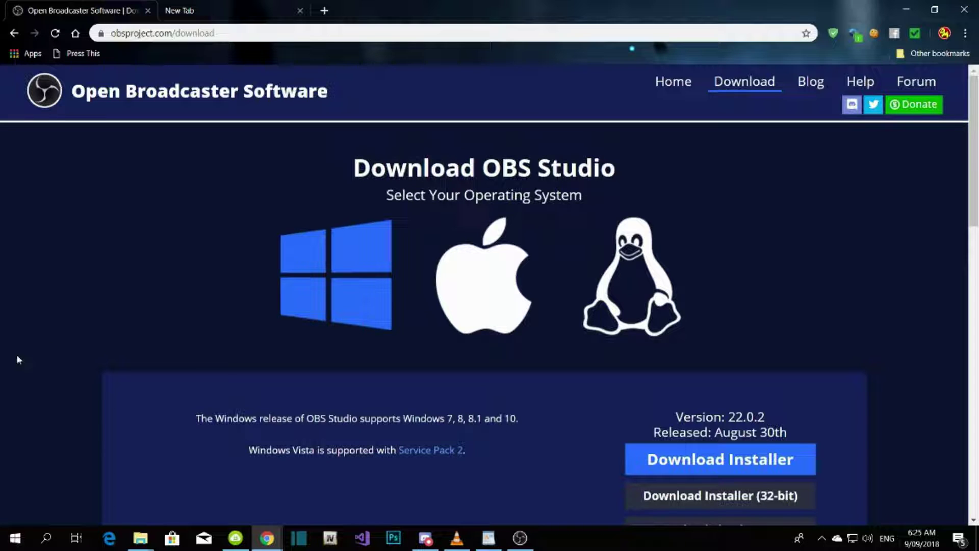
Step: Review the OBS 22.0.2 download options, then close the obsproject.com tab
scroll(542, 276, "down", 3)
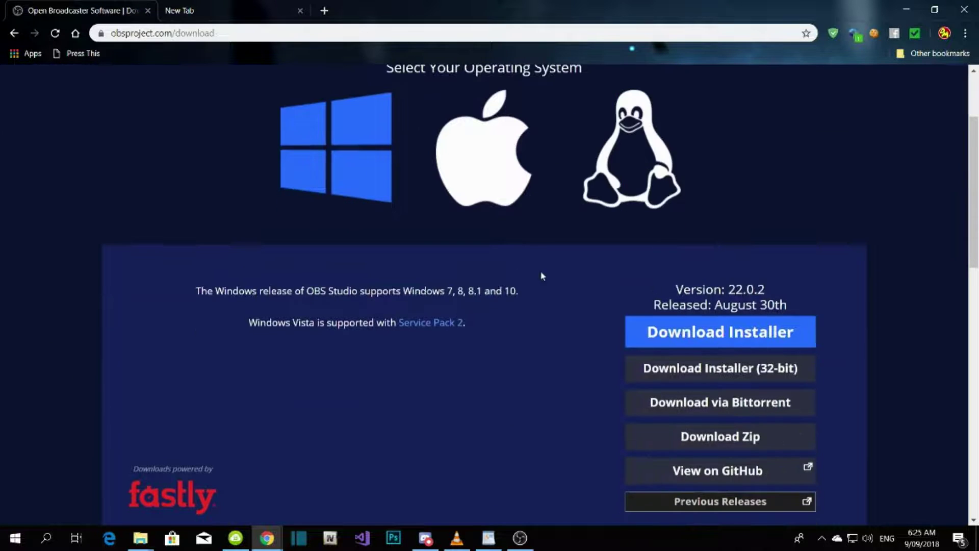
scroll(475, 386, "down", 3)
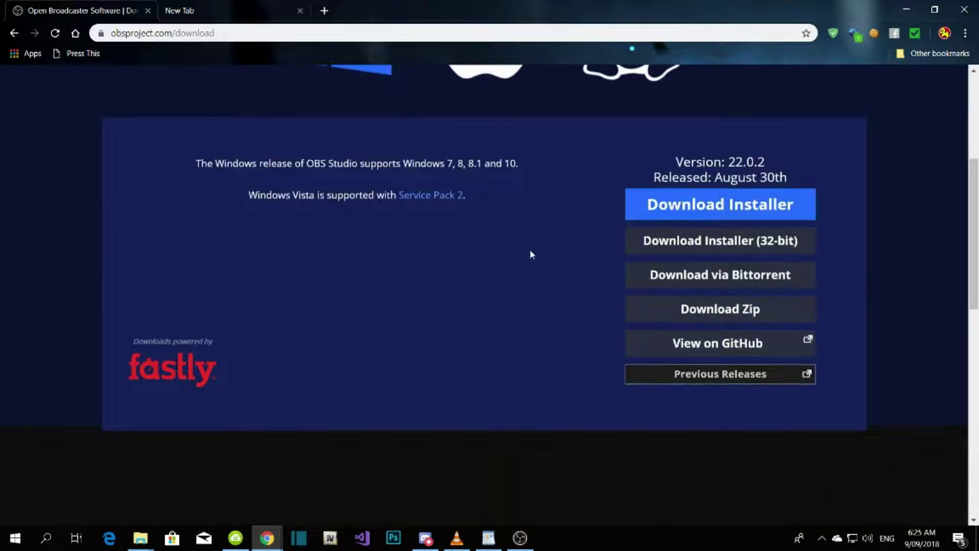
scroll(534, 258, "up", 1)
scroll(534, 258, "up", 1)
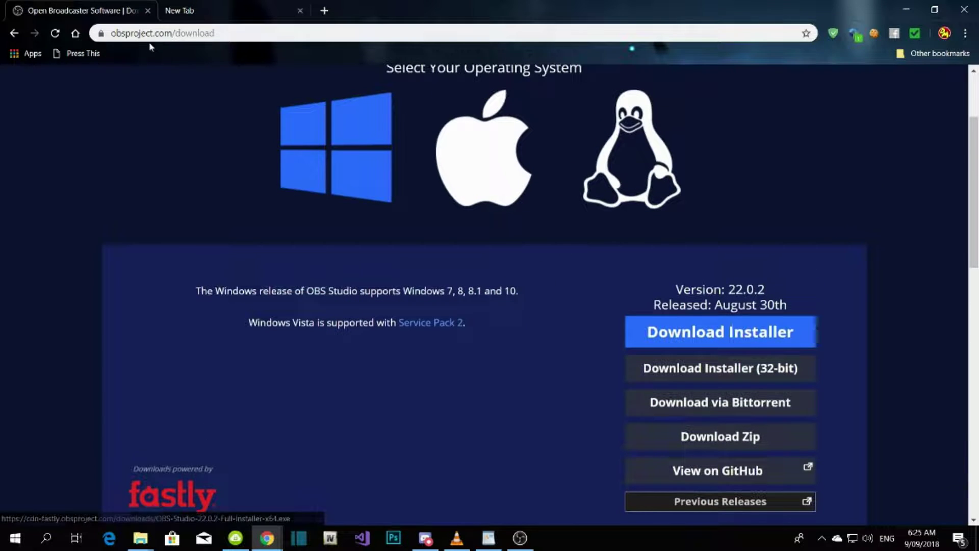
left_click(200, 34)
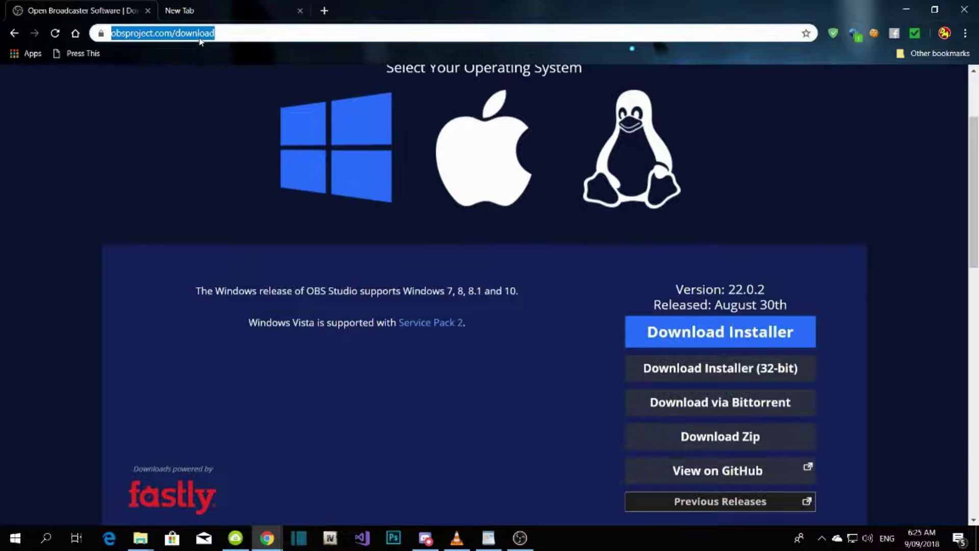
left_click(563, 331)
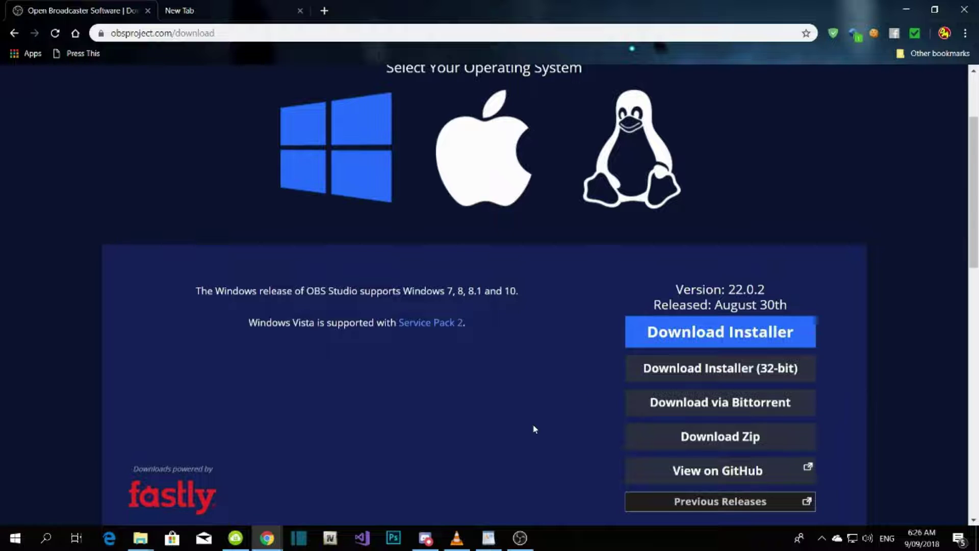
scroll(539, 424, "down", 1)
scroll(735, 393, "up", 2)
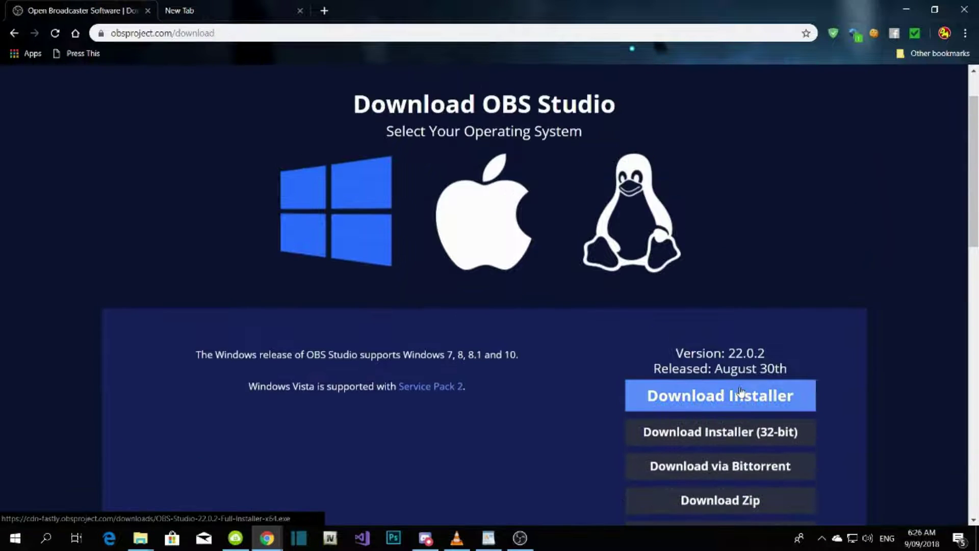
scroll(740, 391, "down", 1)
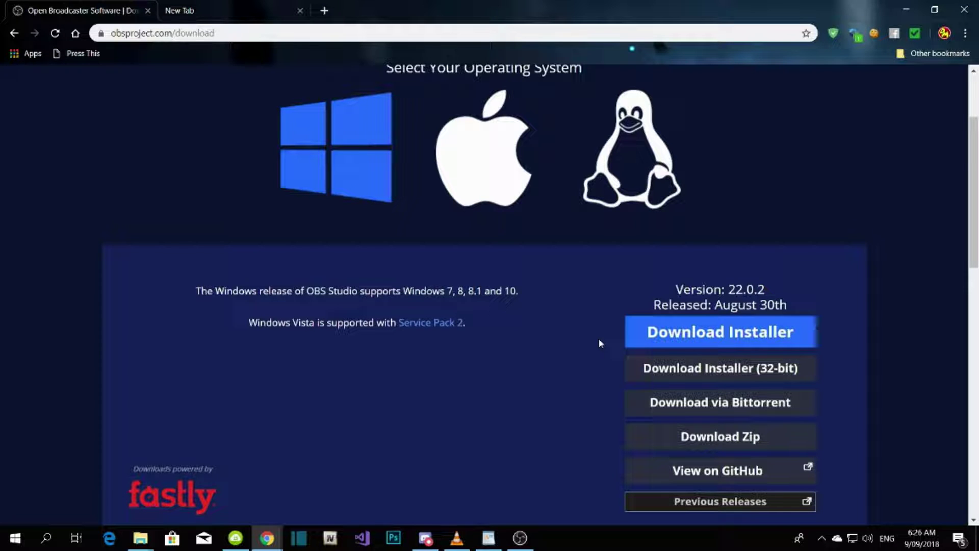
scroll(511, 373, "up", 3)
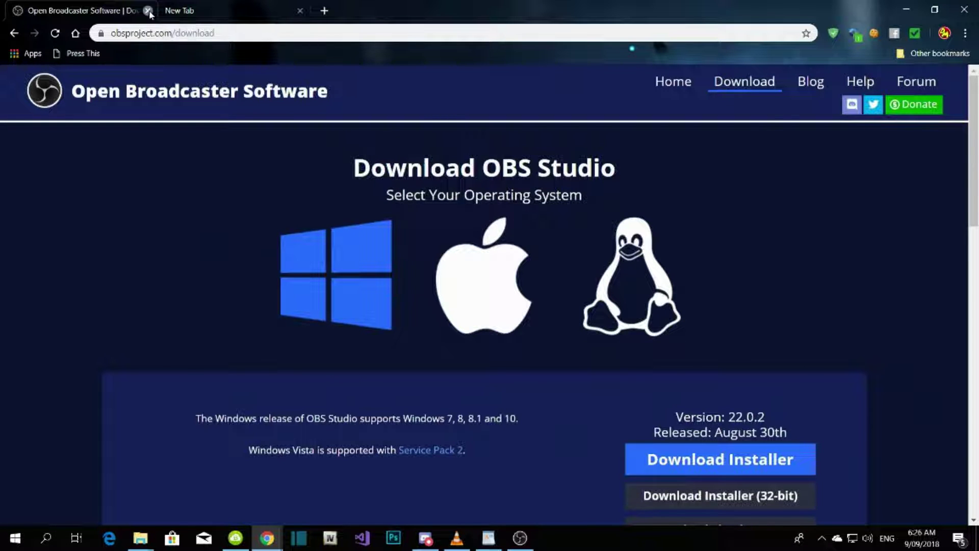
left_click(148, 10)
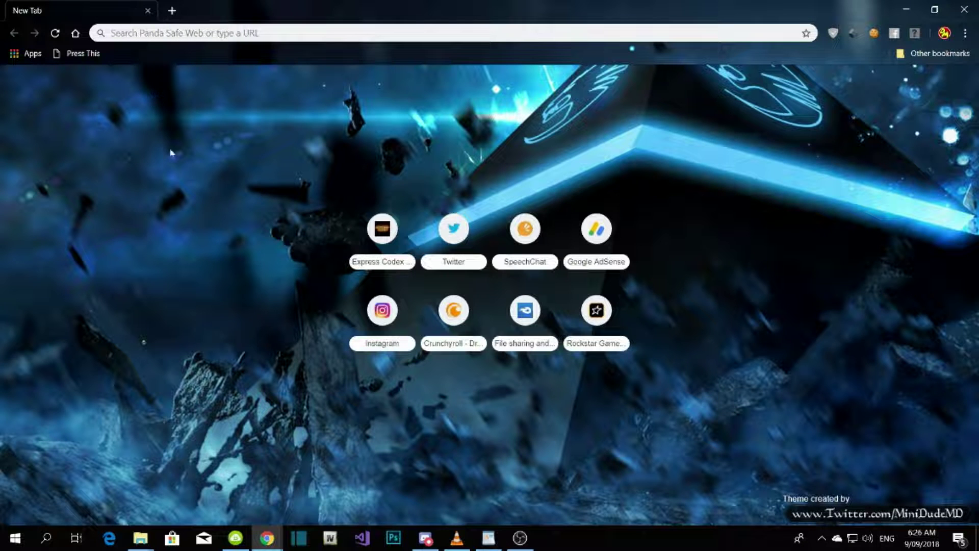
Step: Close Chrome and restore the OBS Studio window from the taskbar
left_click(962, 6)
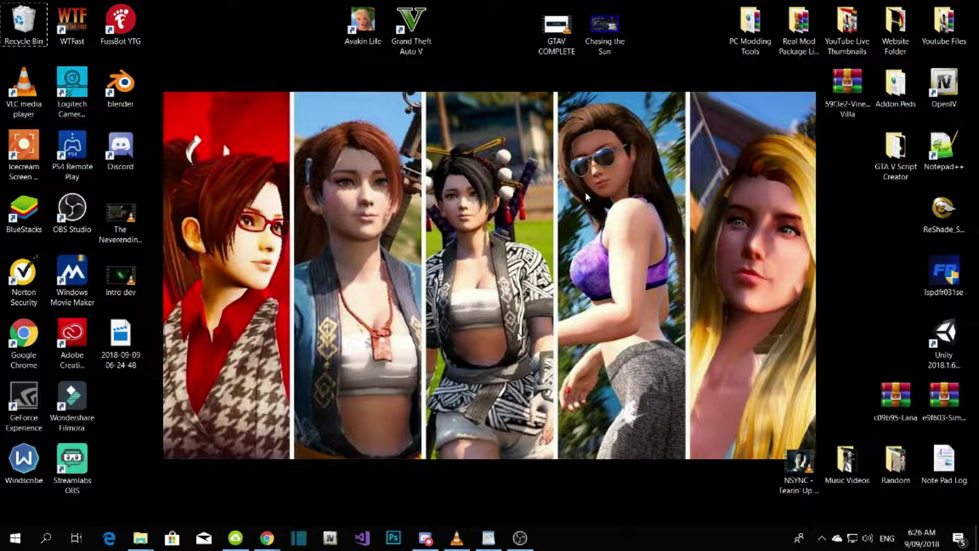
left_click(520, 538)
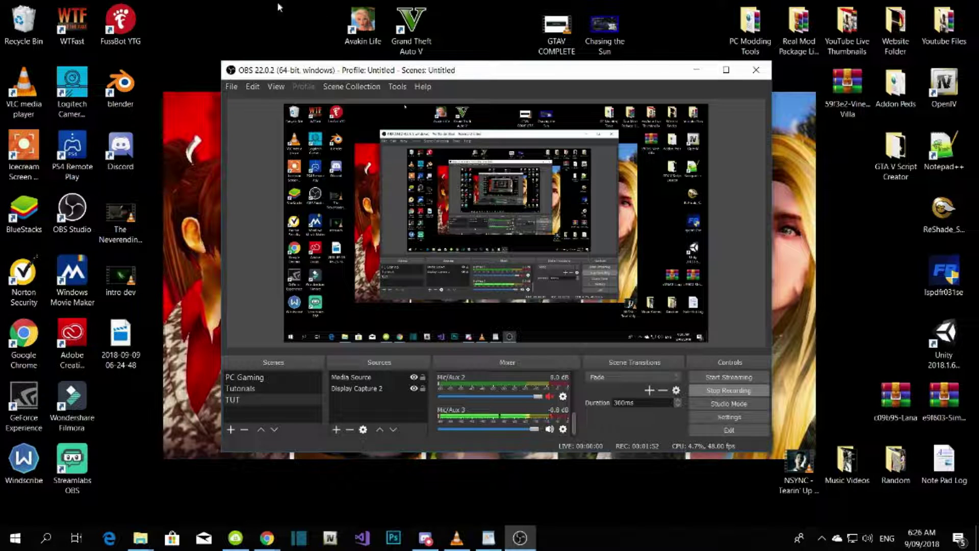
left_click(237, 400)
left_click(355, 383)
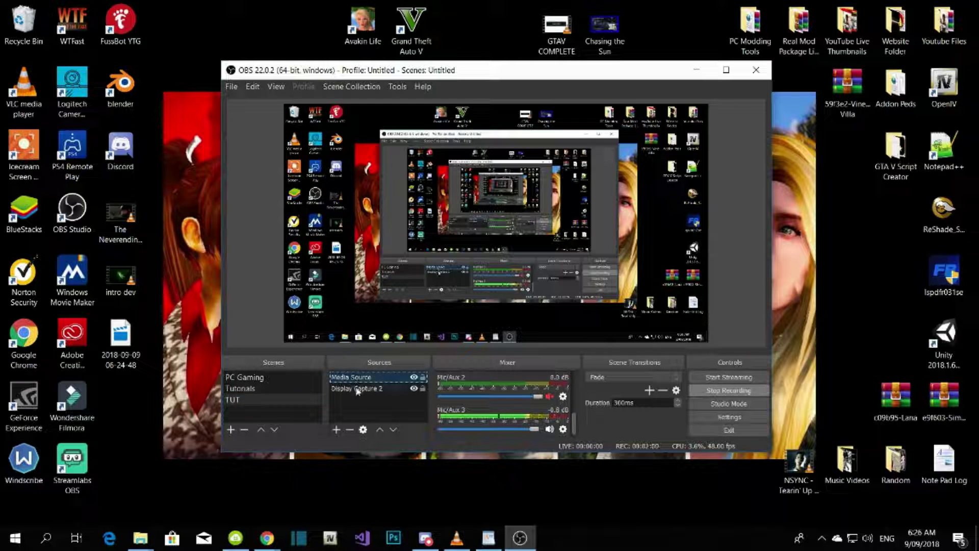
left_click(357, 389)
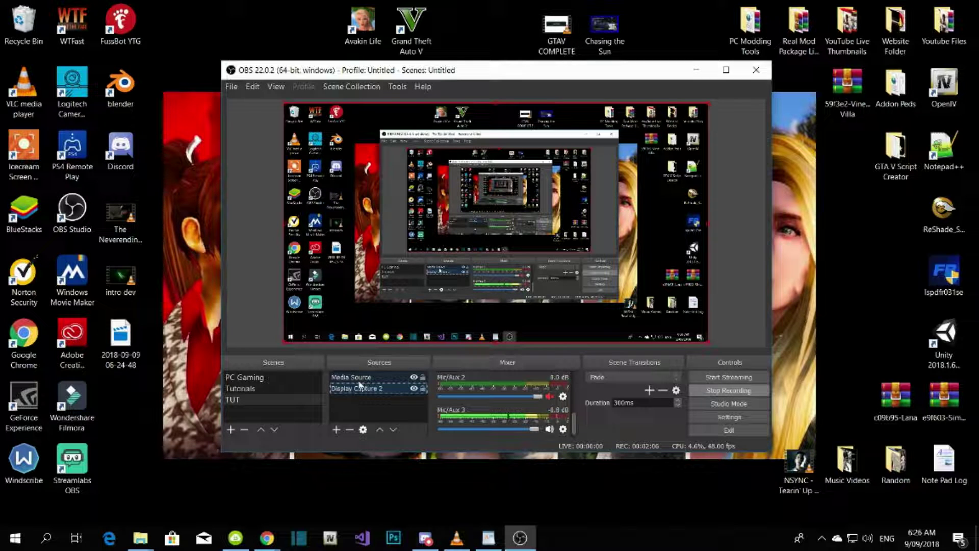
left_click(359, 380)
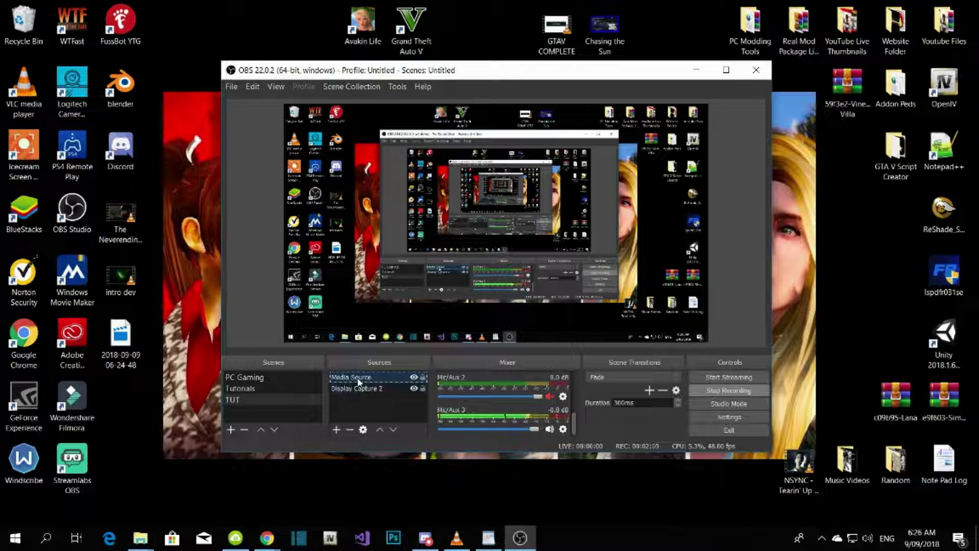
mouse_move(133, 280)
left_mouse_down()
mouse_move(204, 278)
mouse_move(122, 276)
left_mouse_up()
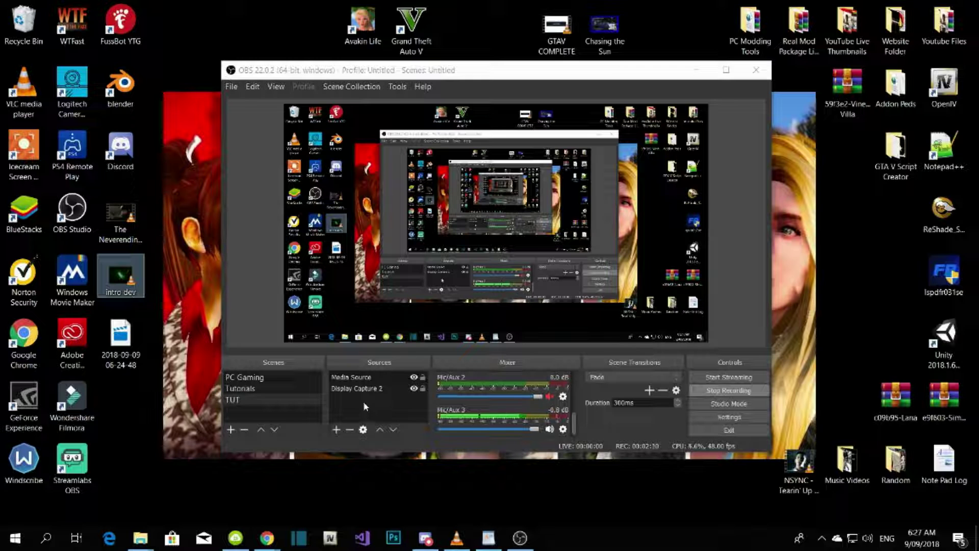
left_click(367, 378)
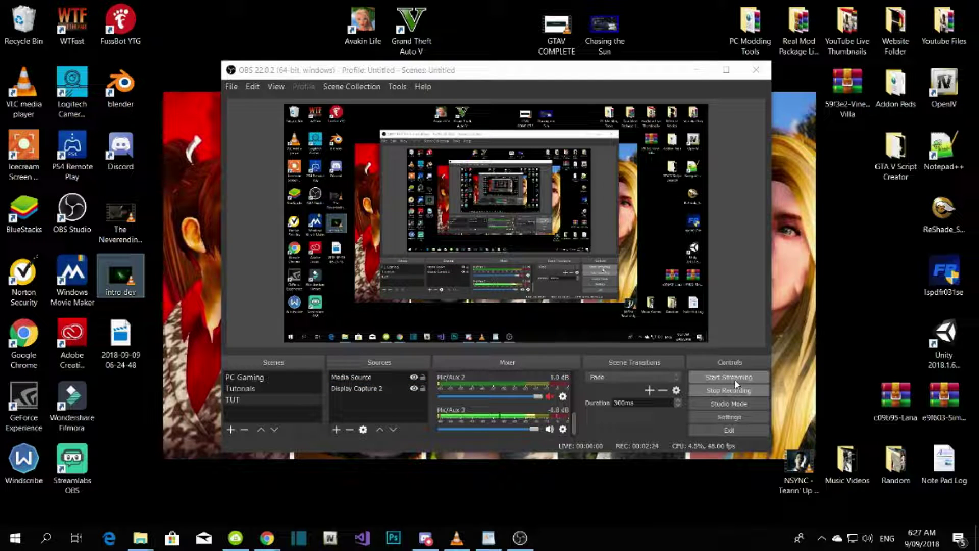
left_click(344, 379)
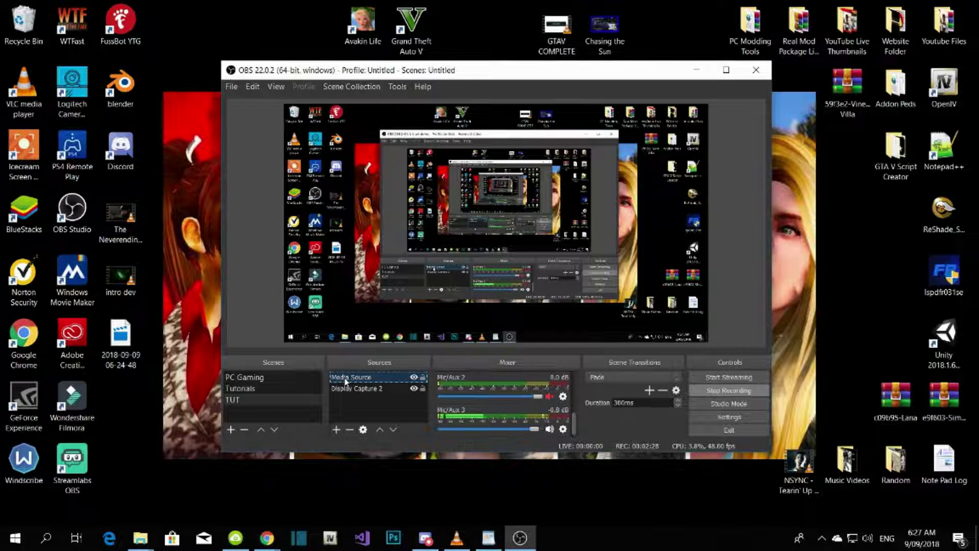
double_click(366, 378)
mouse_move(121, 278)
left_mouse_down()
mouse_move(194, 127)
mouse_move(181, 194)
mouse_move(121, 277)
left_mouse_up()
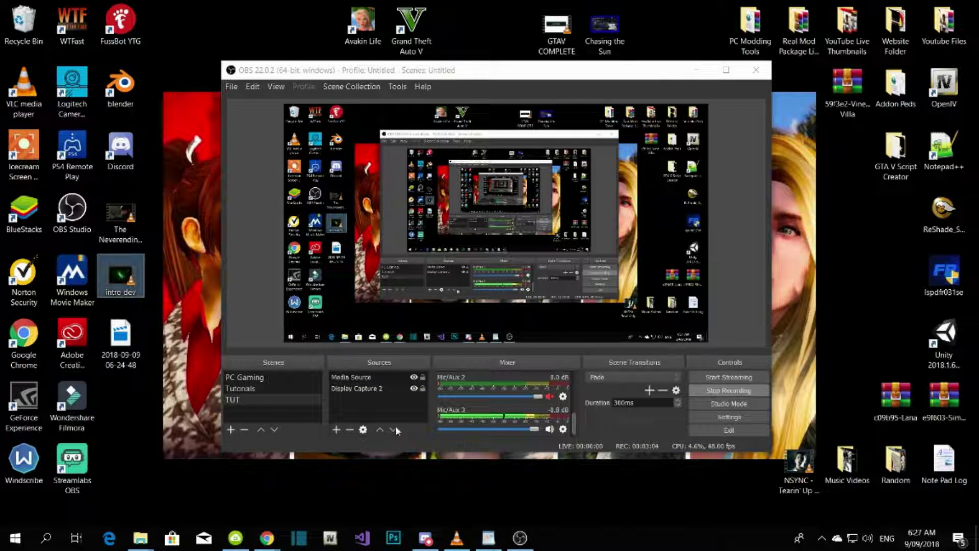
left_click(367, 379)
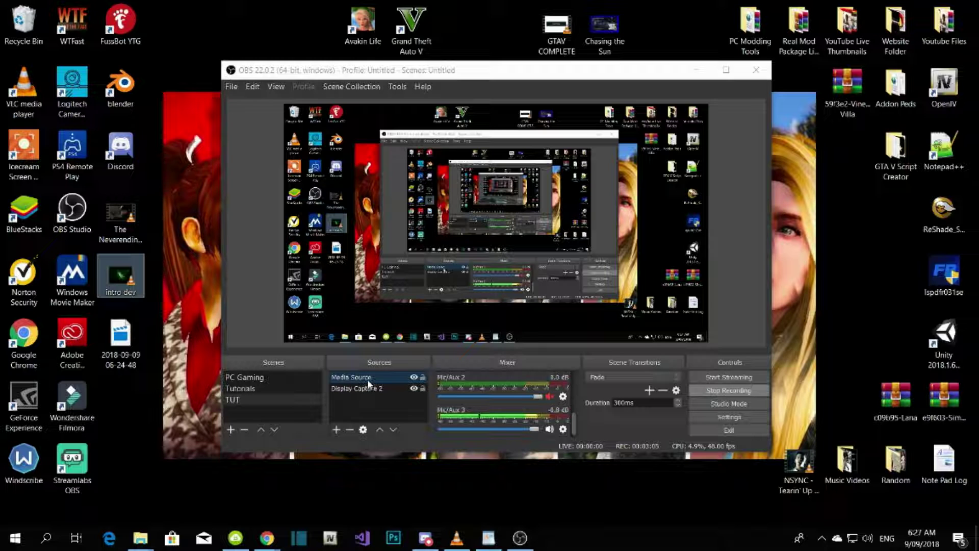
left_click(367, 378)
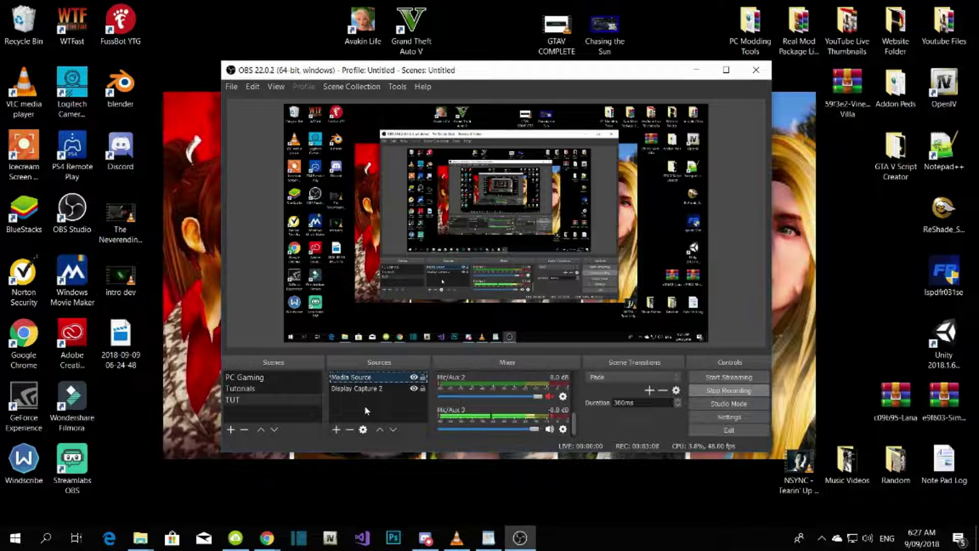
right_click(366, 410)
mouse_move(393, 414)
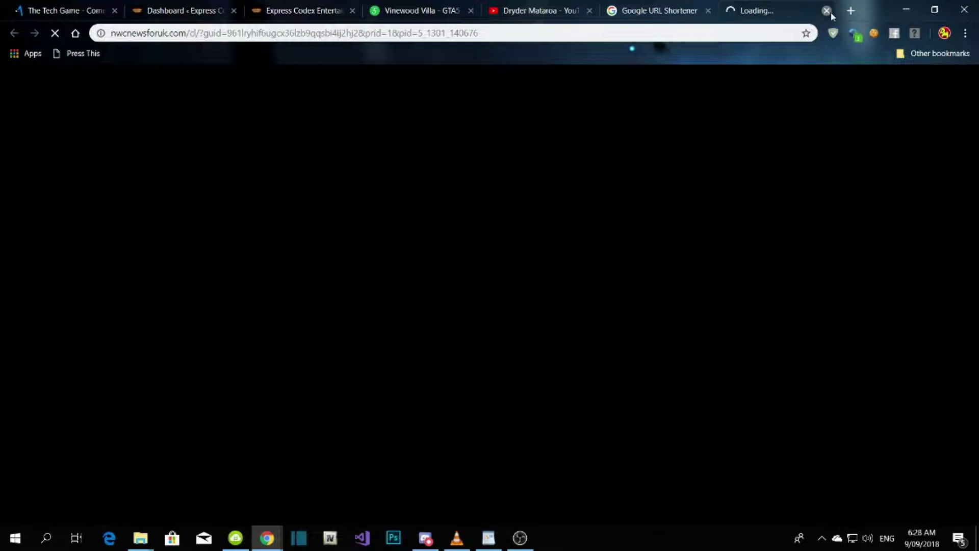
left_click(826, 11)
Step: Hide the browser and return to OBS, dismissing the add-source menu unused
left_click(898, 6)
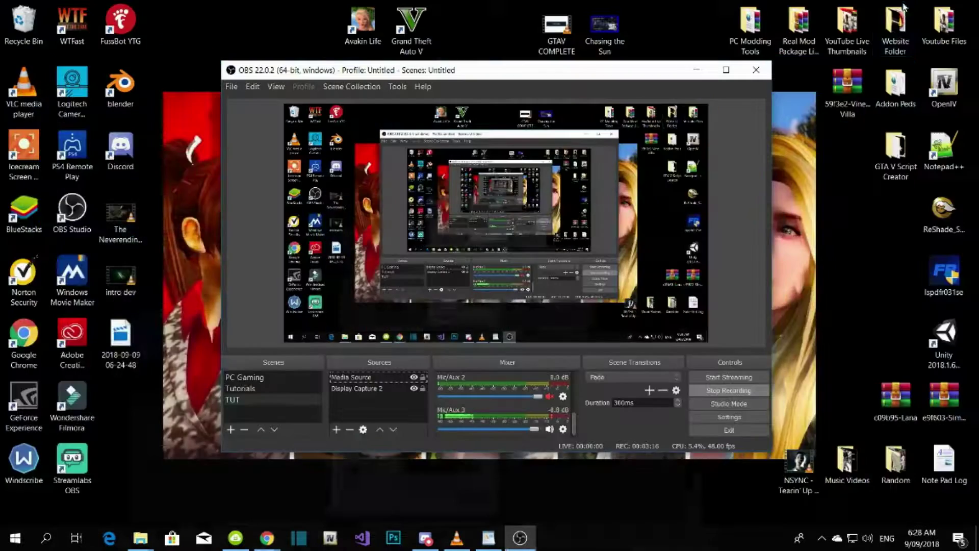
right_click(376, 406)
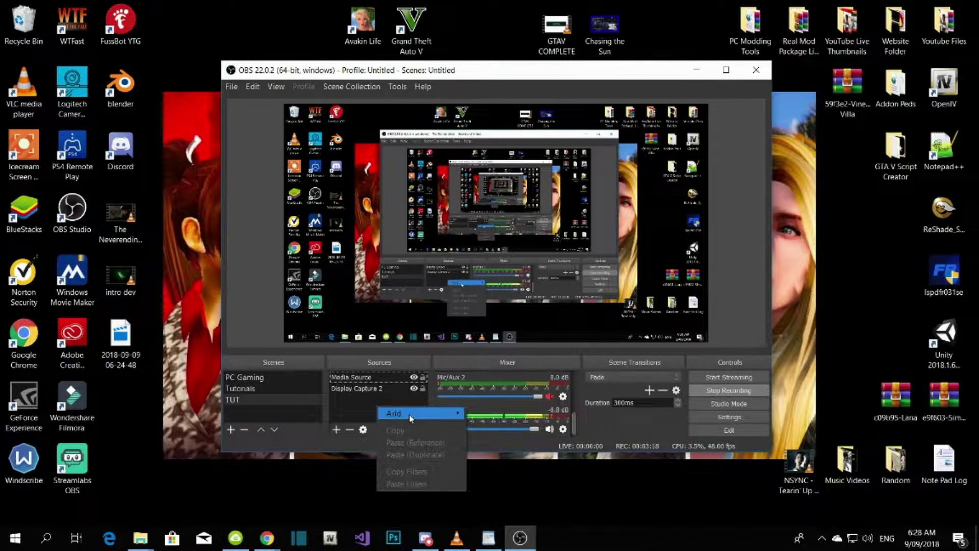
mouse_move(427, 411)
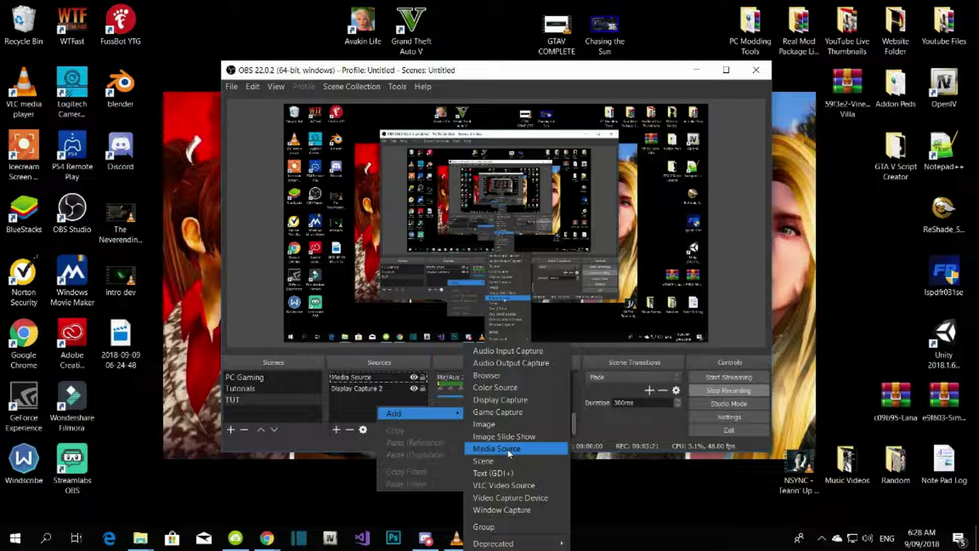
left_click(356, 406)
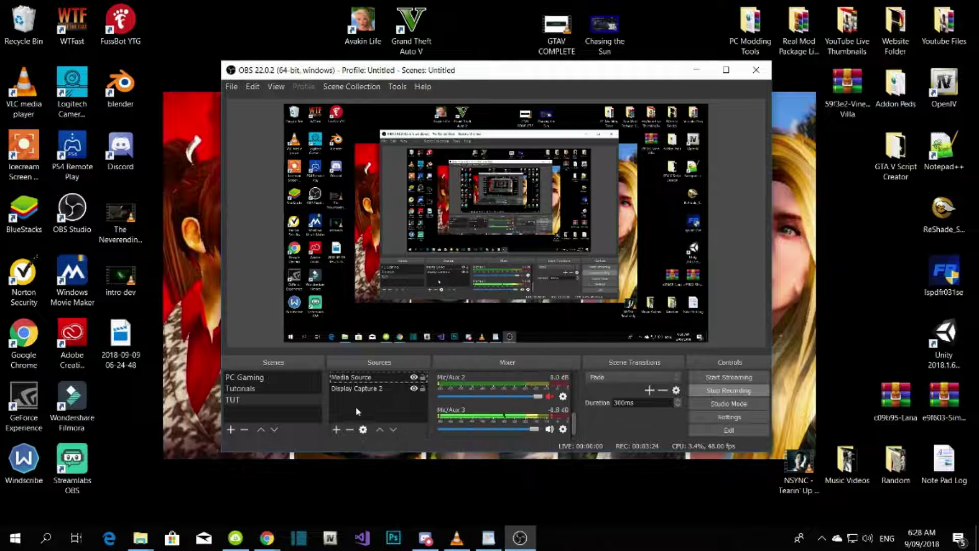
Step: Point the Media Source at intro dev.mp4 from the Desktop folder and apply
double_click(358, 378)
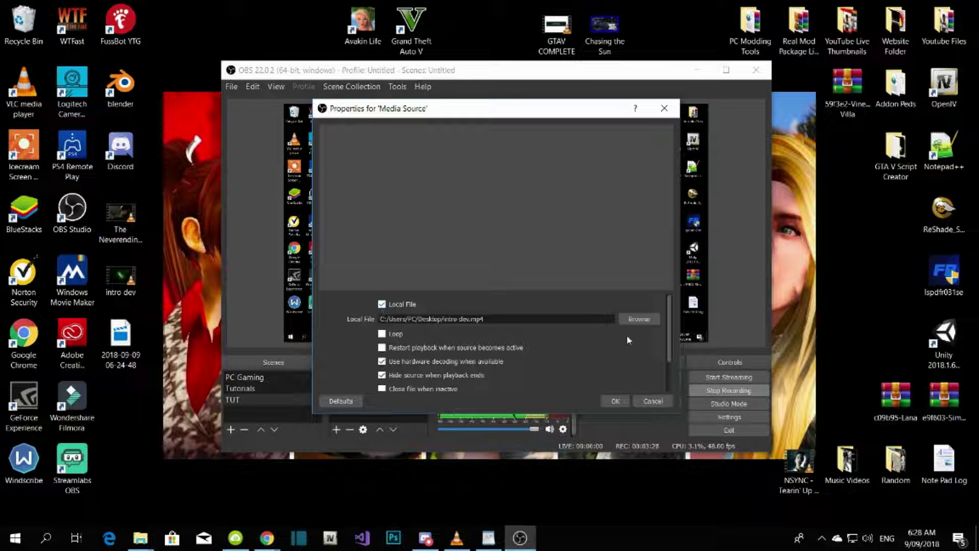
left_click(644, 320)
scroll(600, 236, "down", 1)
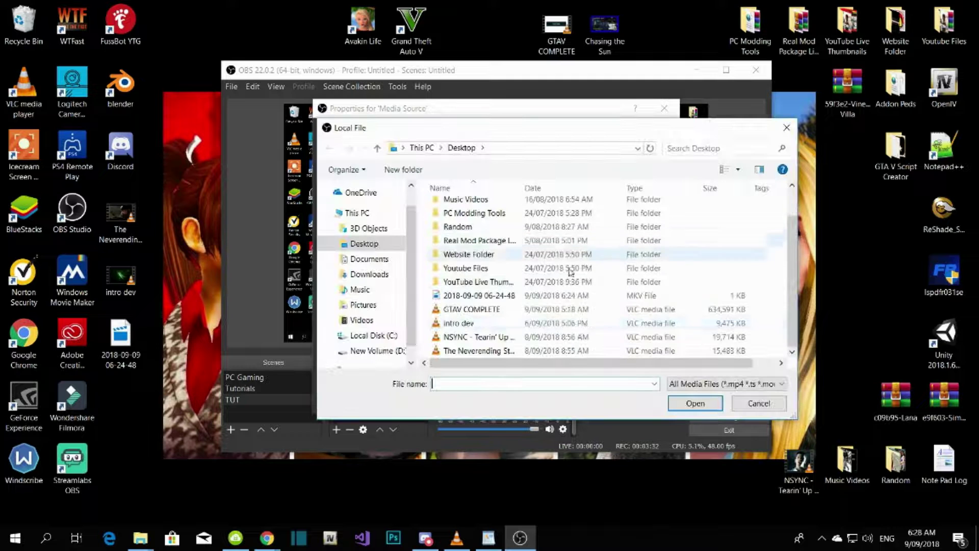
left_click(462, 323)
left_click(695, 403)
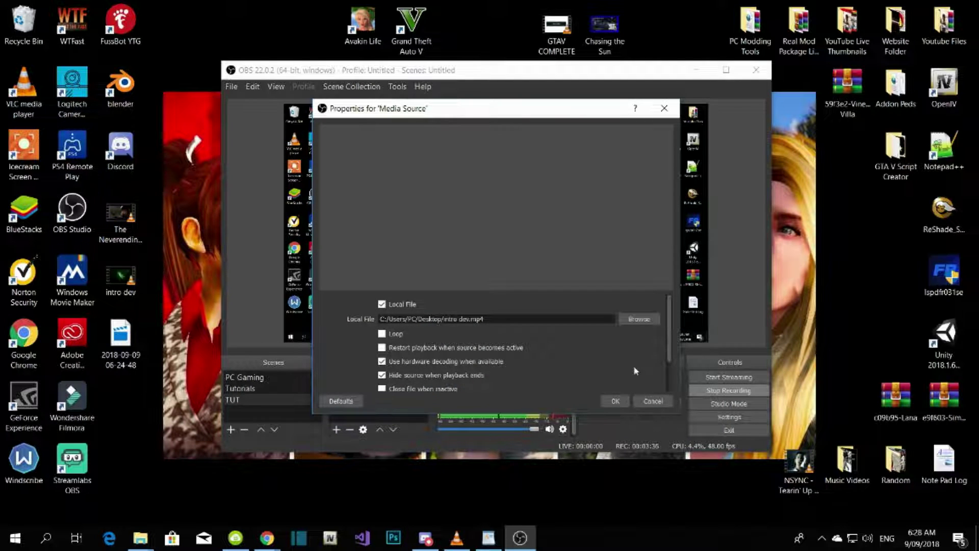
left_click(651, 401)
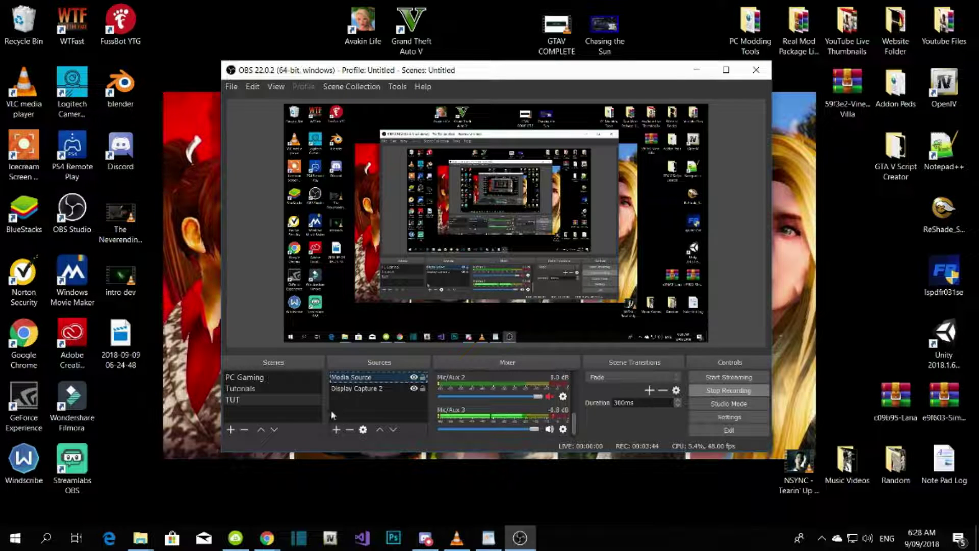
Step: Recheck the Media Source properties, then minimize OBS to the desktop
double_click(352, 379)
left_click(697, 70)
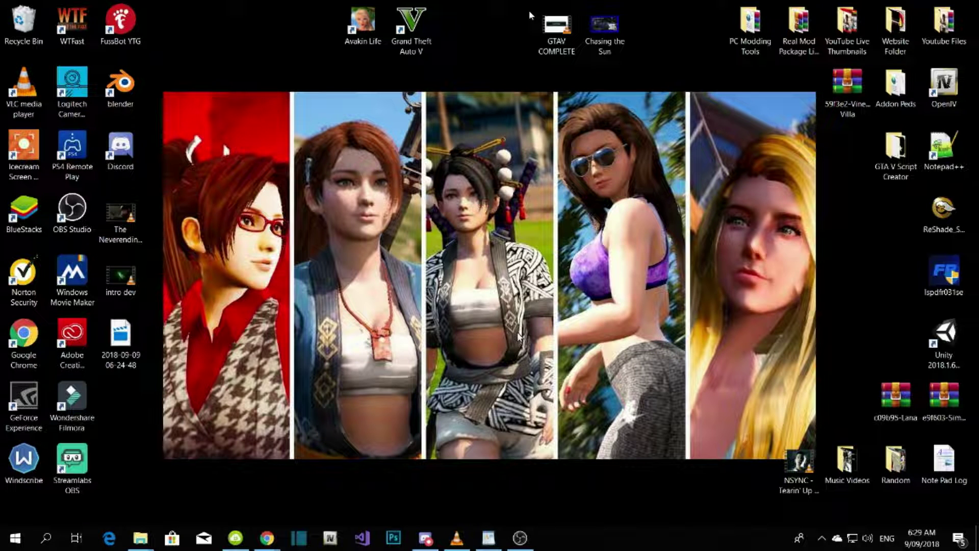
Step: Launch PS4 Remote Play from its shortcut and put the icon back beside Discord
left_click_drag(56, 166, 271, 48)
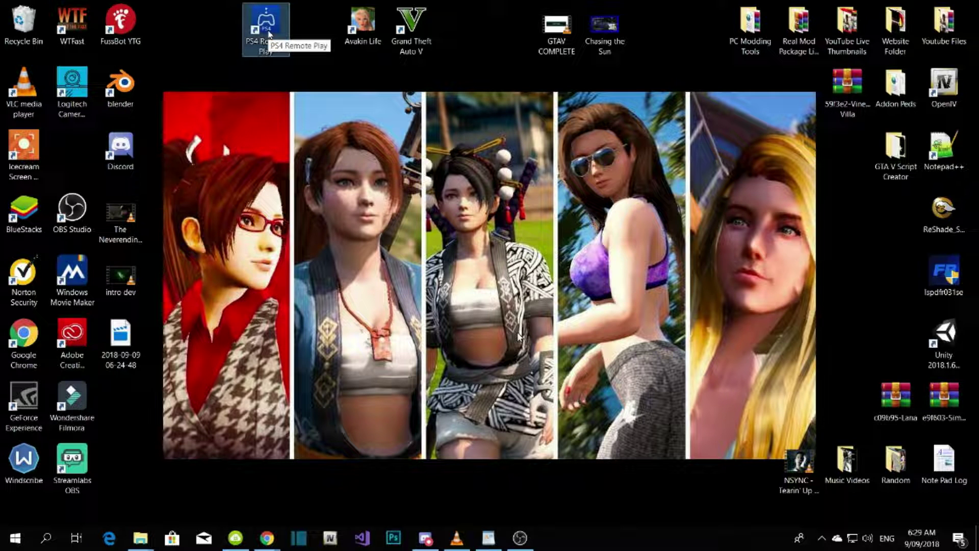
double_click(275, 49)
left_click_drag(271, 29, 76, 153)
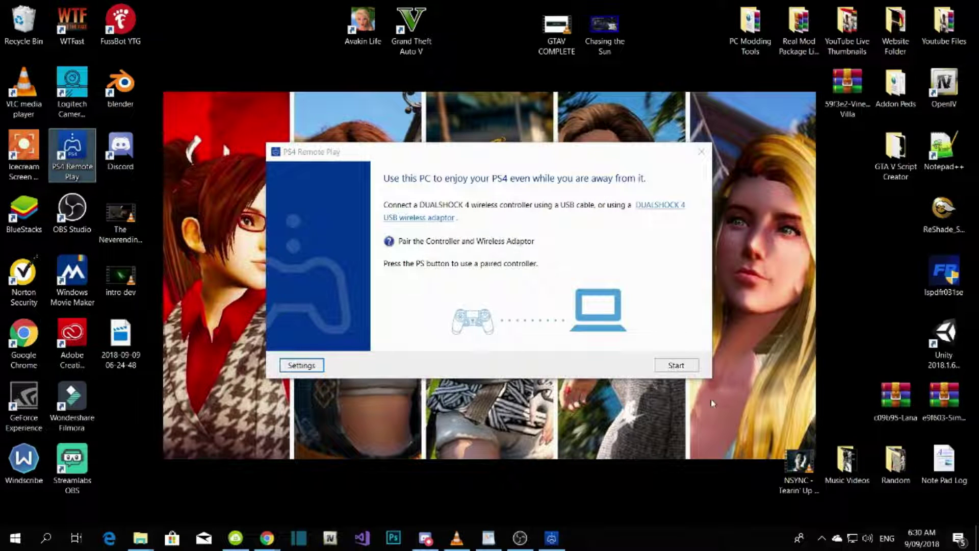
Step: Keep High (720p) resolution and Standard frame rate, sign in to PlayStation Network, confirm
left_click(315, 365)
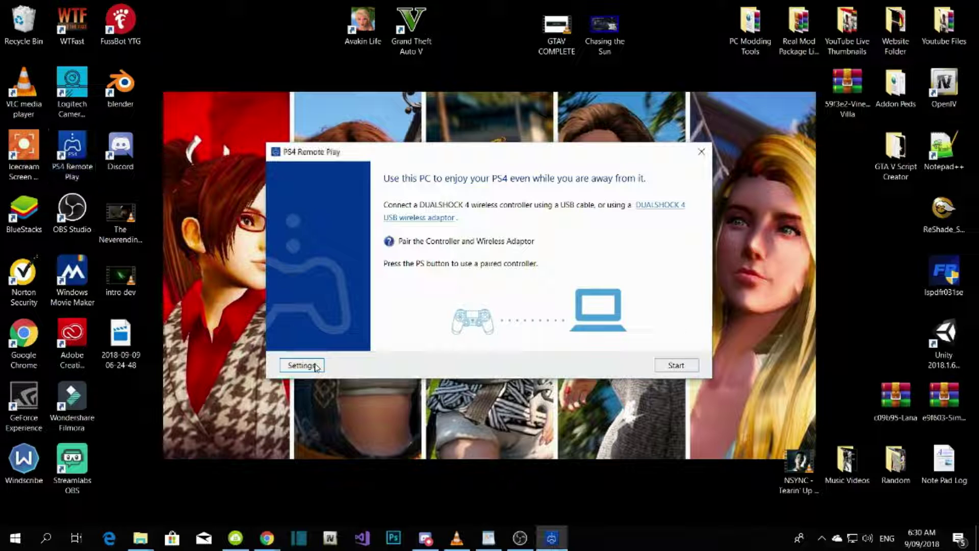
left_click(316, 366)
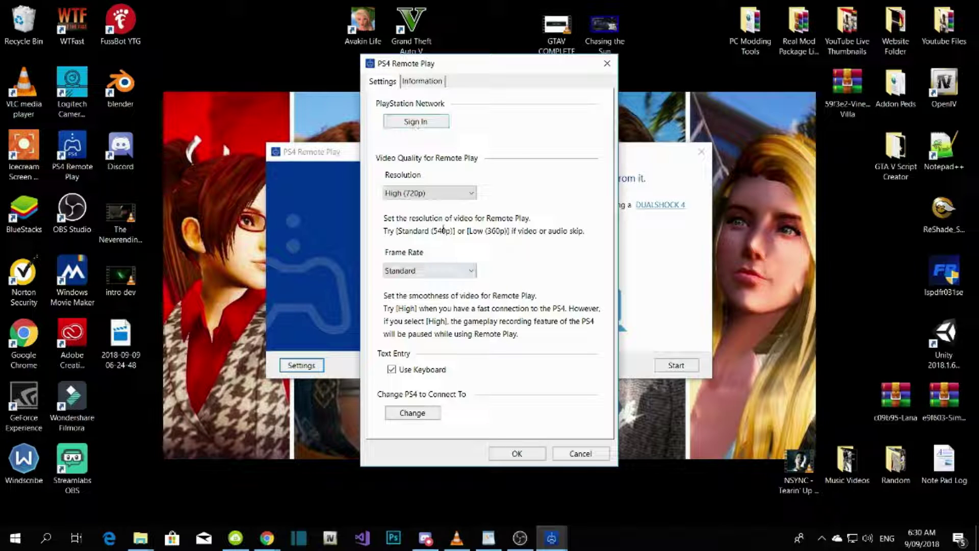
left_click(439, 193)
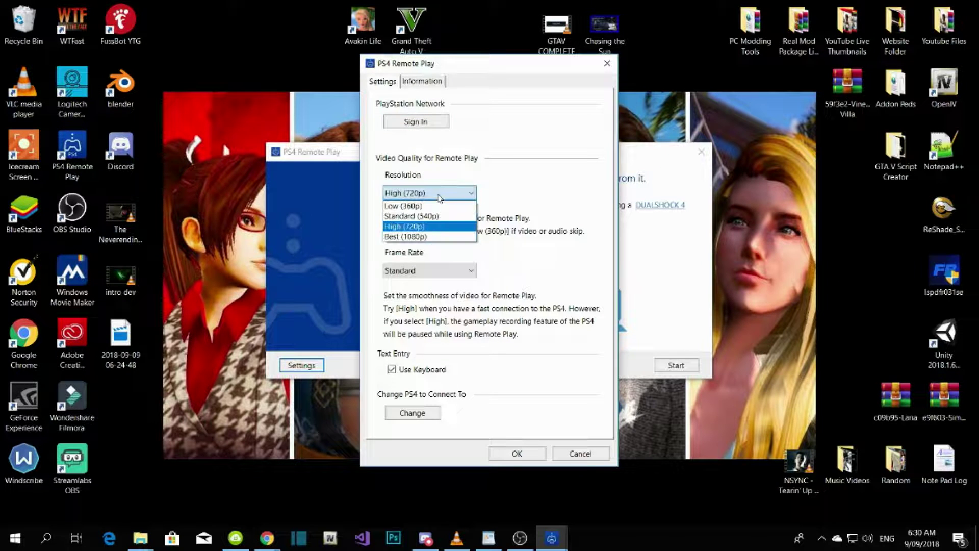
left_click(437, 230)
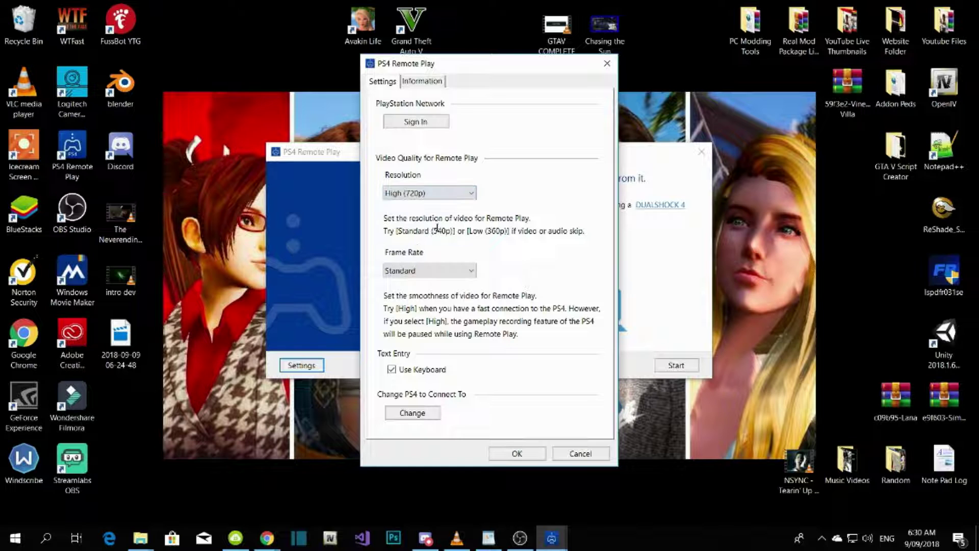
left_click(440, 194)
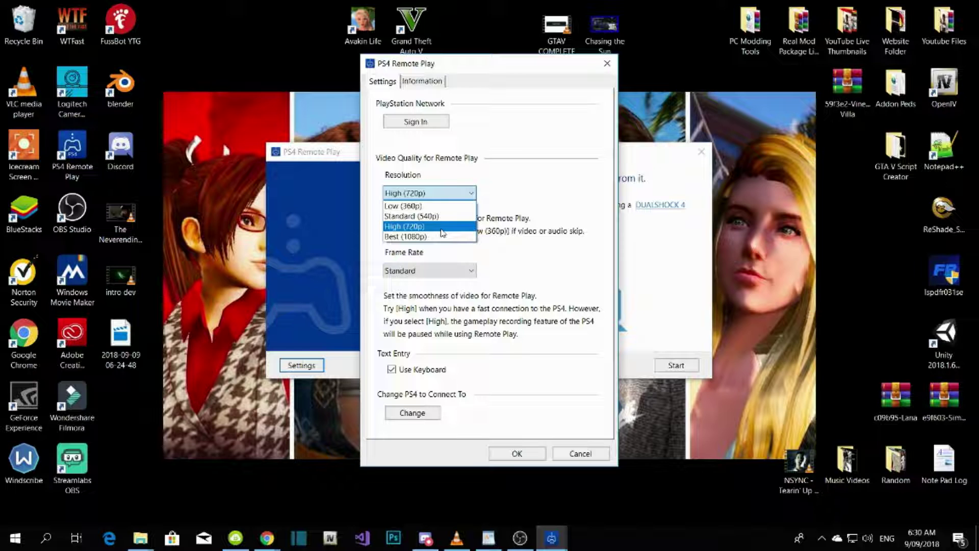
left_click(442, 227)
left_click(464, 272)
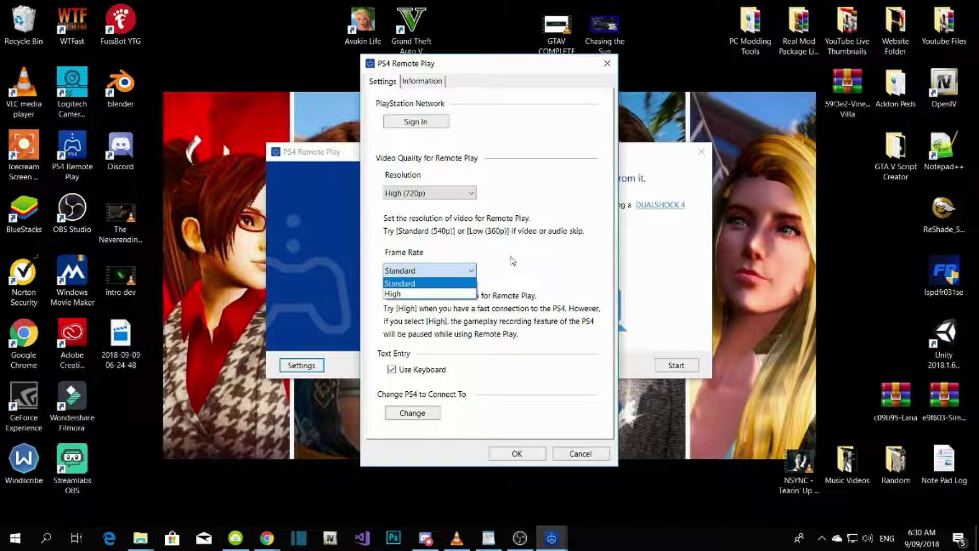
left_click(512, 261)
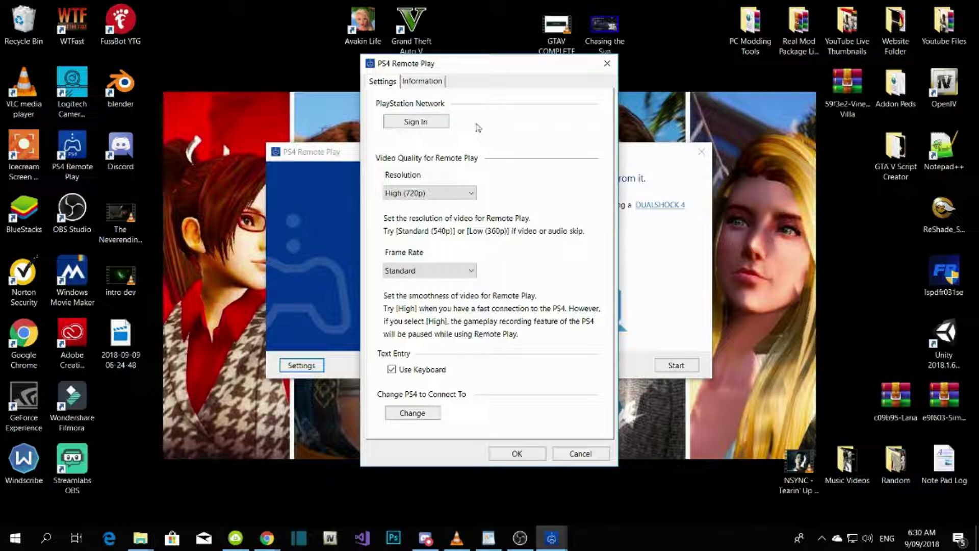
left_click(431, 120)
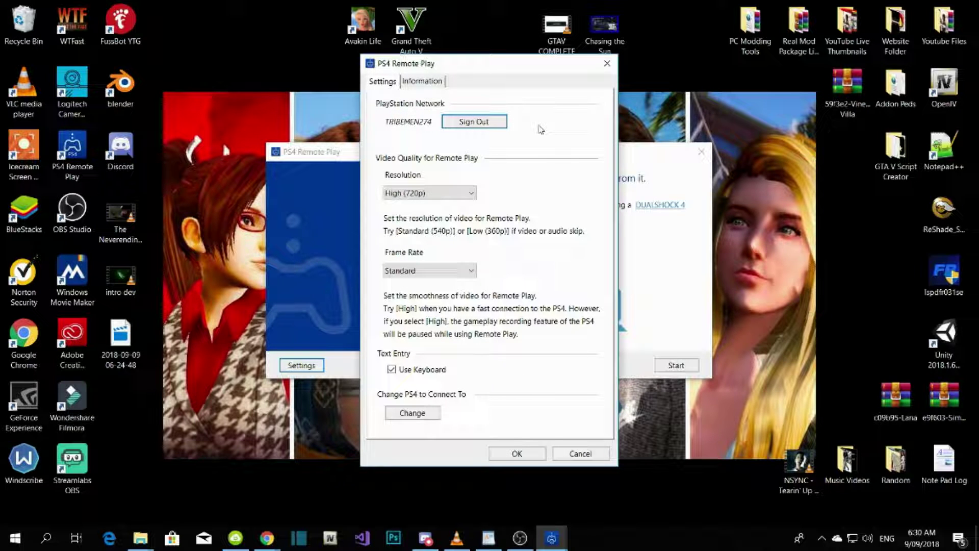
left_click(515, 453)
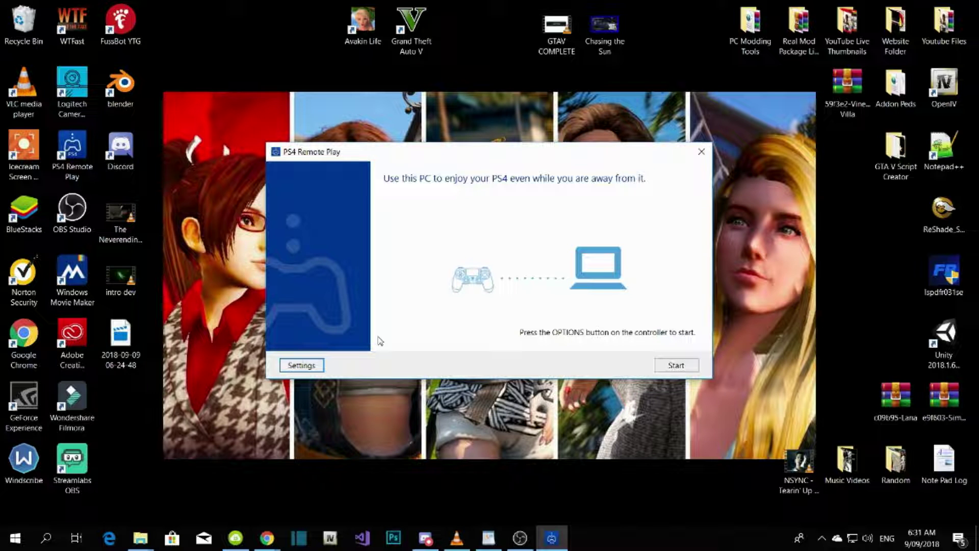
Step: Minimize OBS and start the Remote Play connection to the PS4
left_click(528, 544)
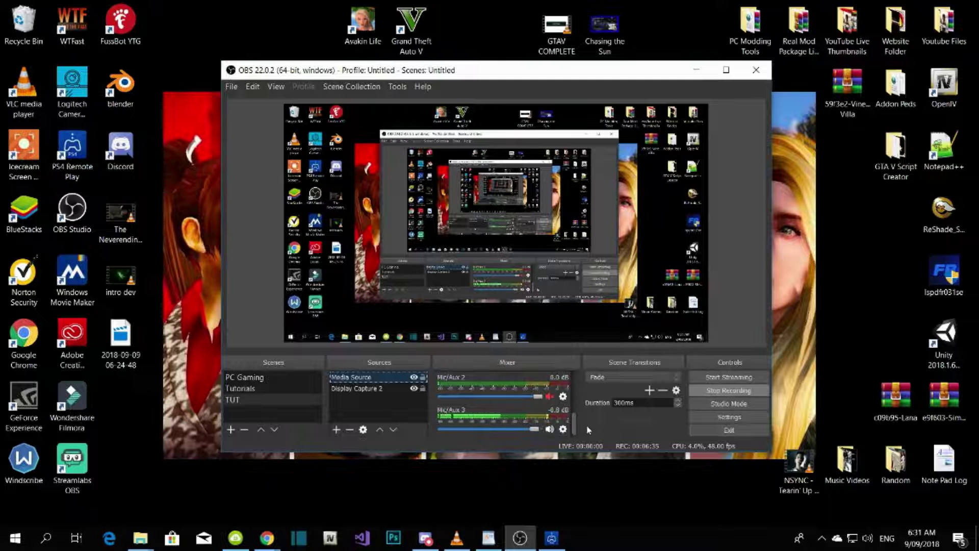
left_click(696, 69)
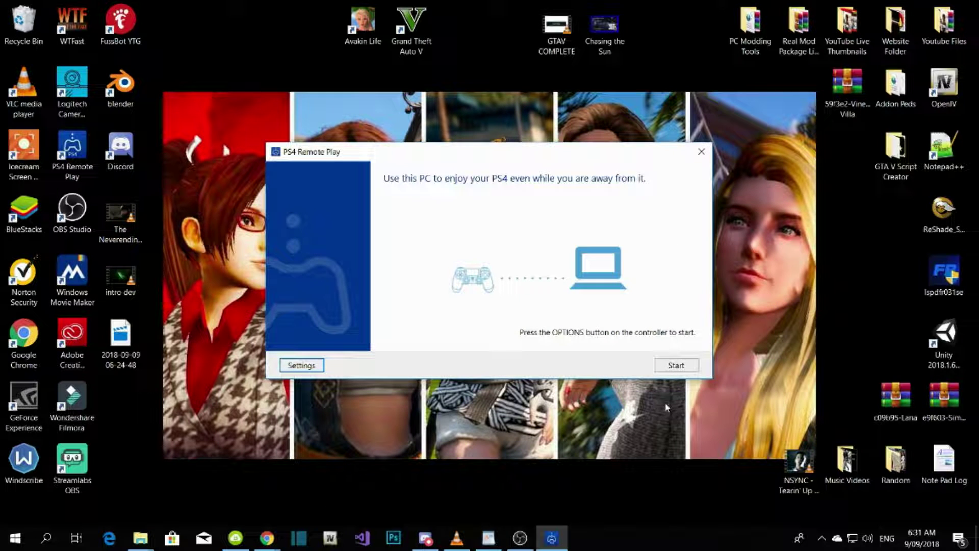
left_click(682, 366)
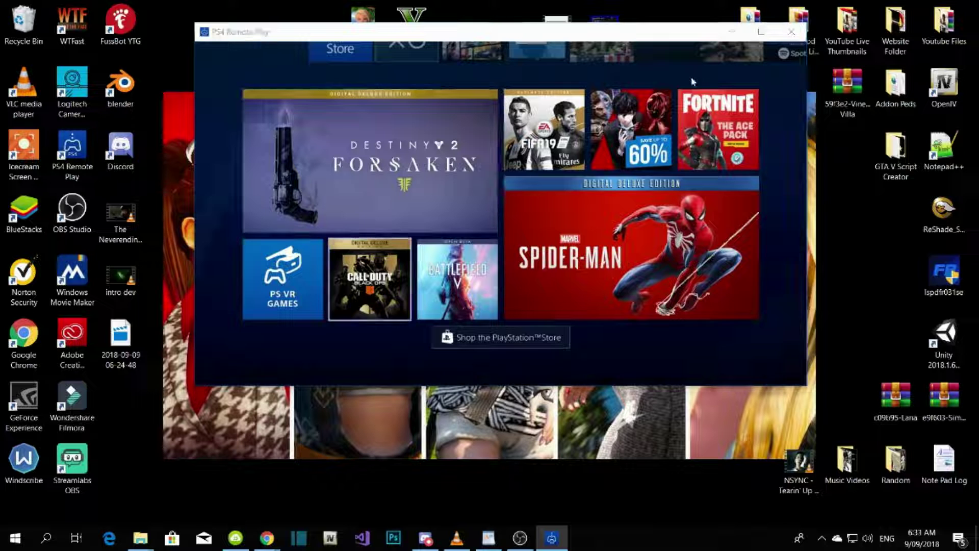
Step: Leave the Store for the PS4 home screen and launch Grand Theft Auto V
left_click(647, 296)
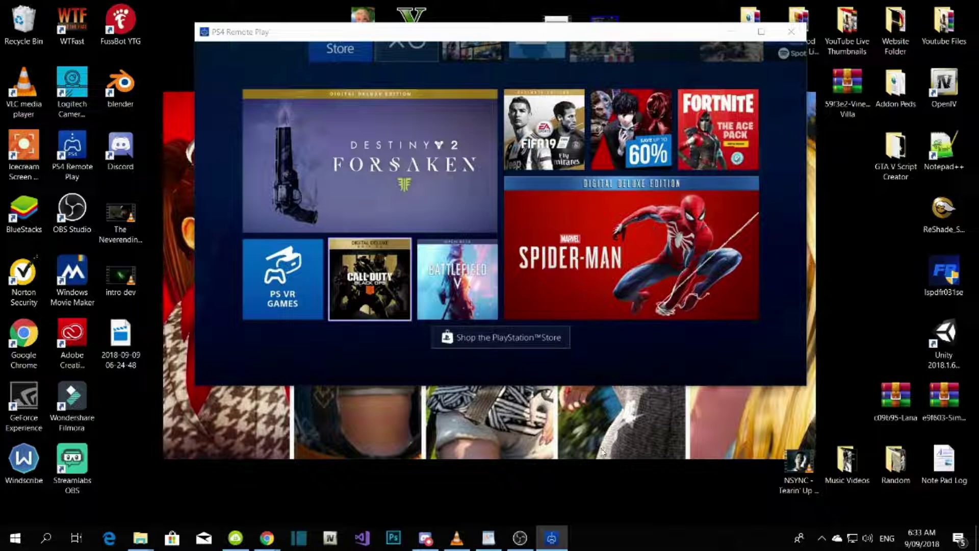
key("Left")
key("Up")
key("Escape")
key("Right")
key("Right")
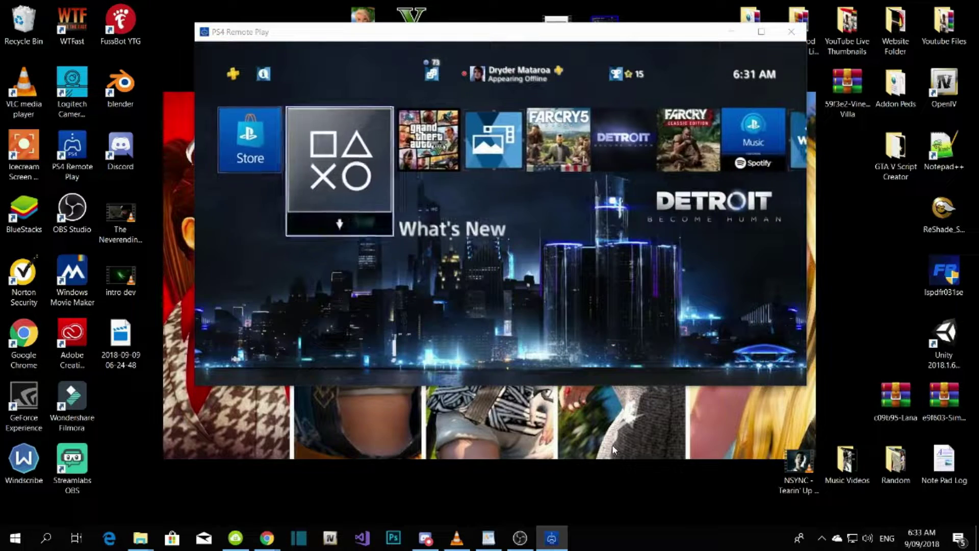
key("Return")
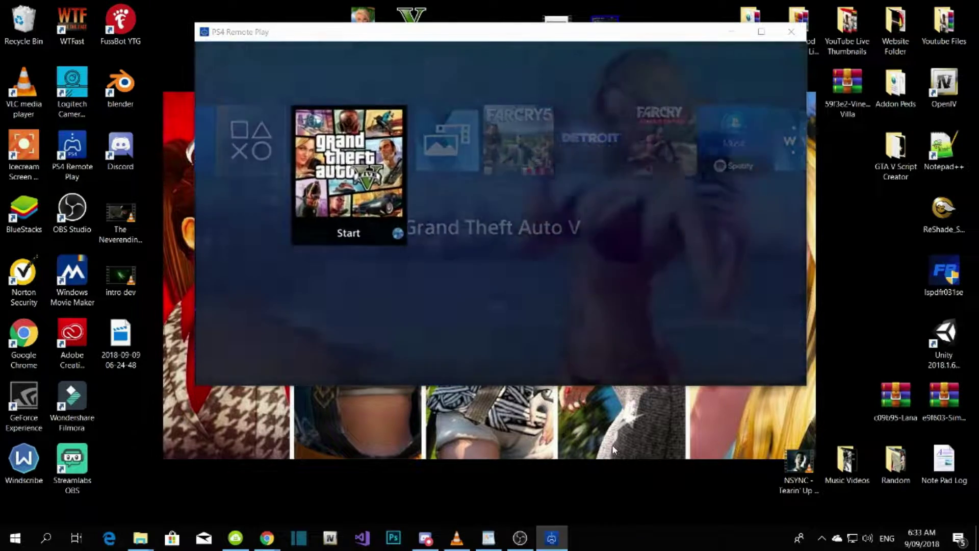
Step: Remove the Game Capture 2 source from the scene and confirm, then minimize OBS
key("alt+Tab")
right_click(369, 399)
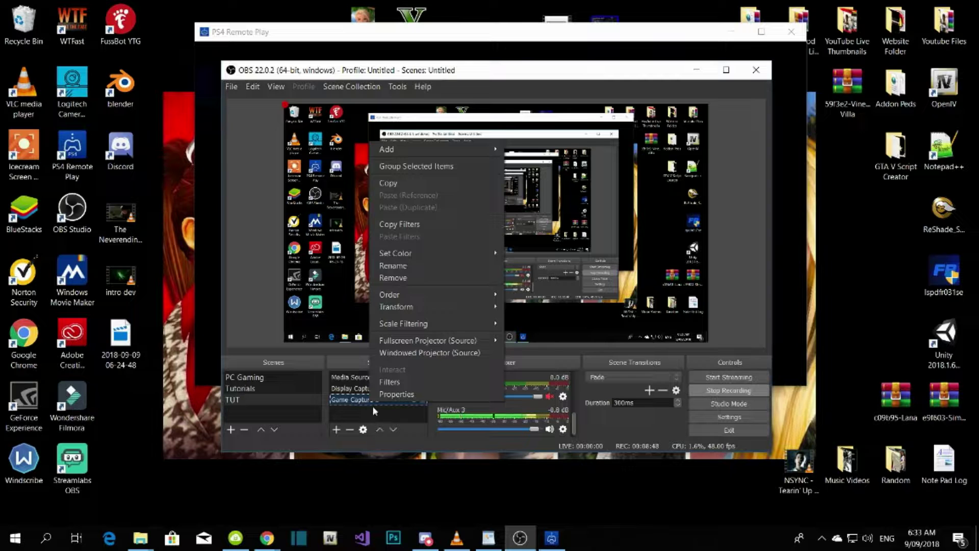
left_click(369, 410)
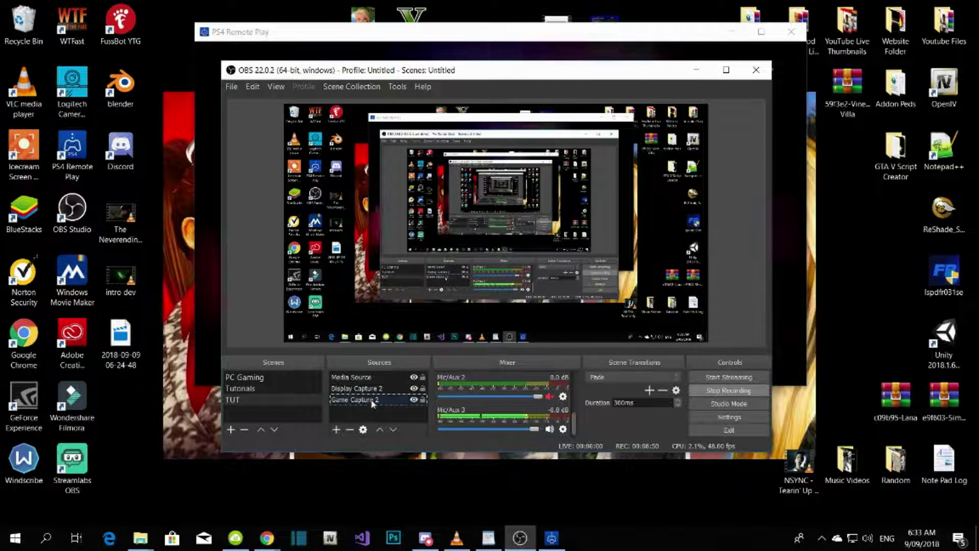
right_click(360, 400)
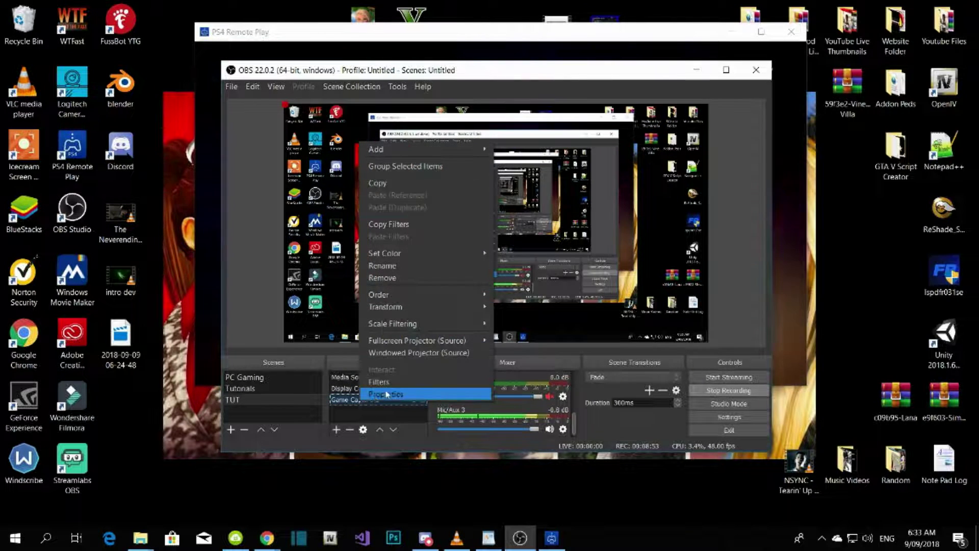
left_click(393, 277)
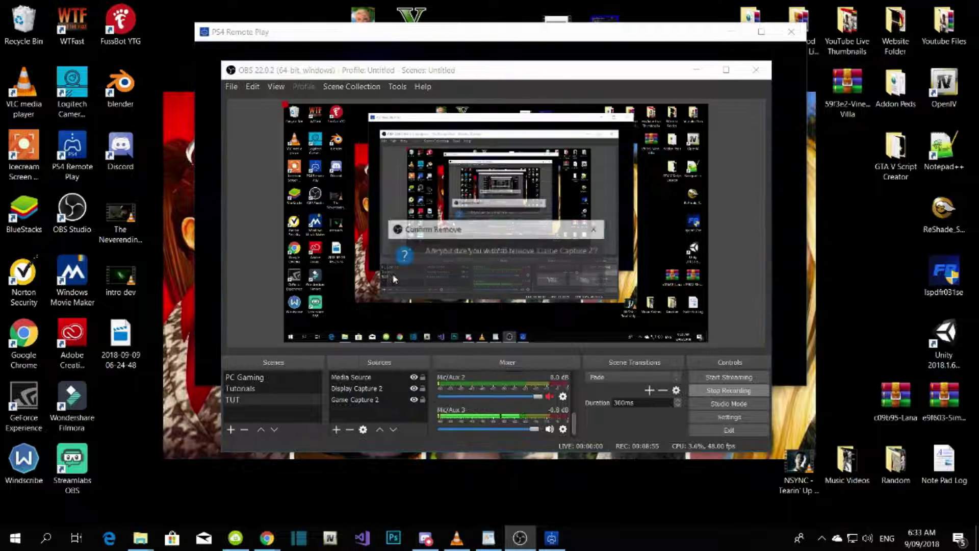
left_click(551, 282)
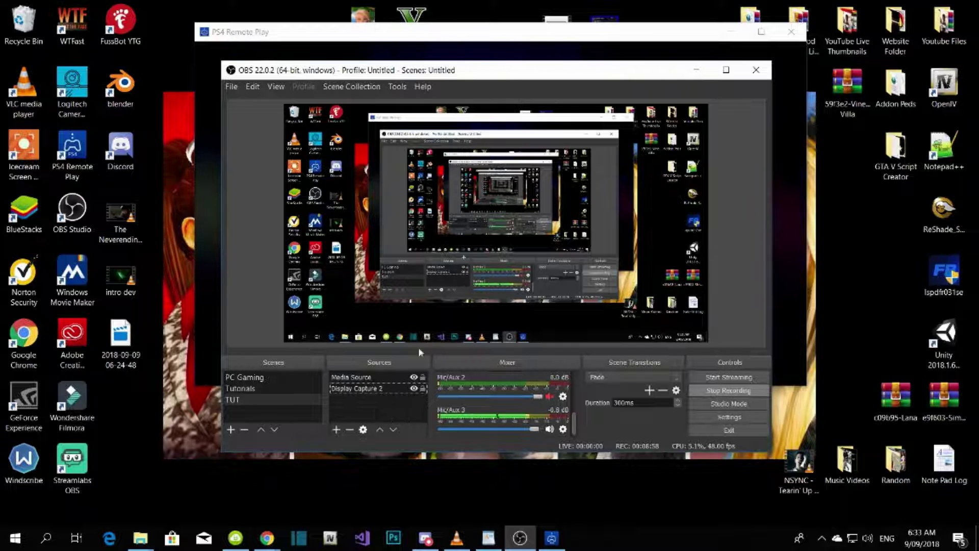
left_click(694, 71)
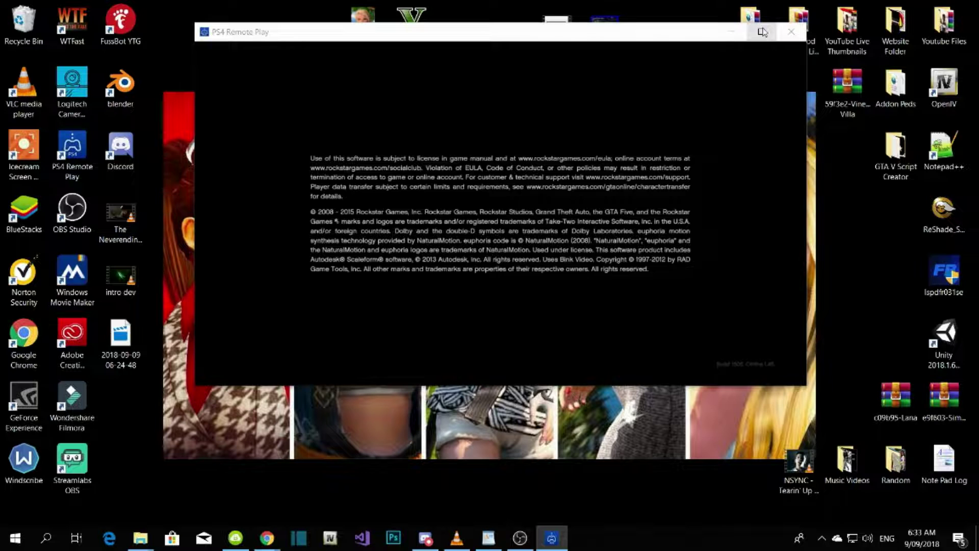
Step: Maximize Remote Play while GTA V loads, checking OBS in between, then close Remote Play
left_click(761, 31)
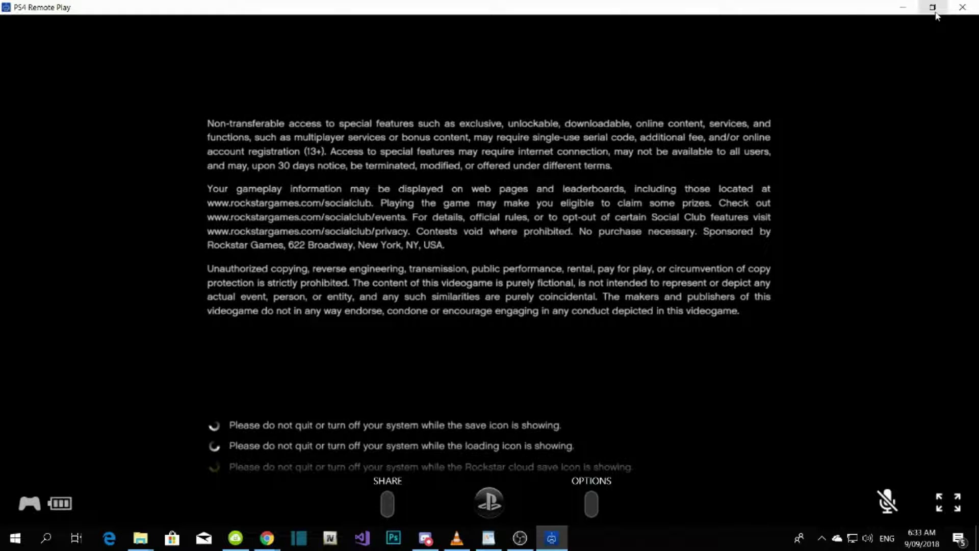
left_click(520, 538)
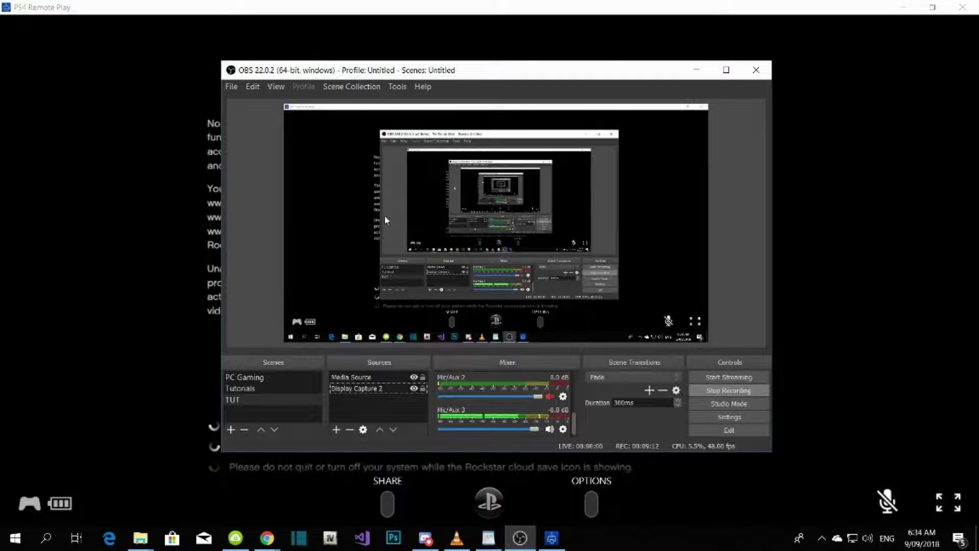
left_click(696, 69)
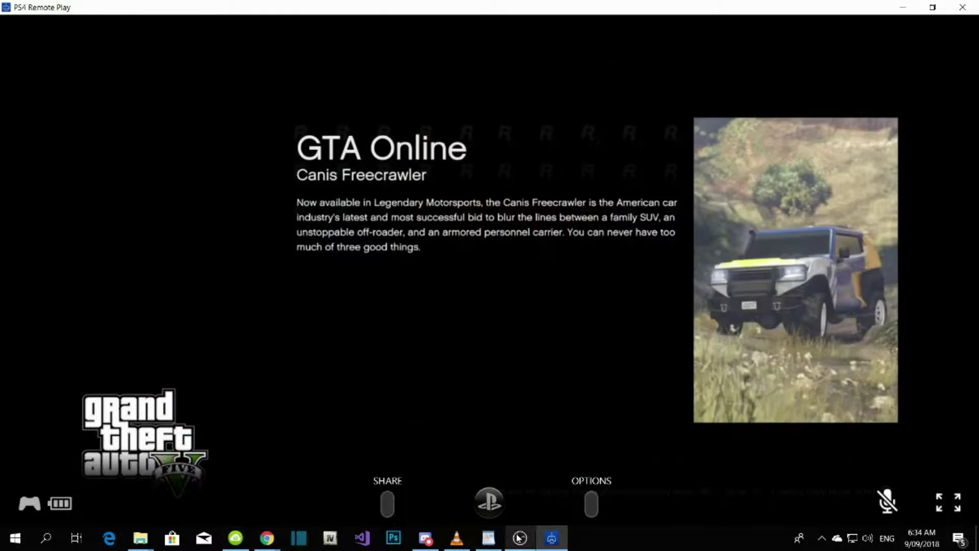
key("alt+Tab")
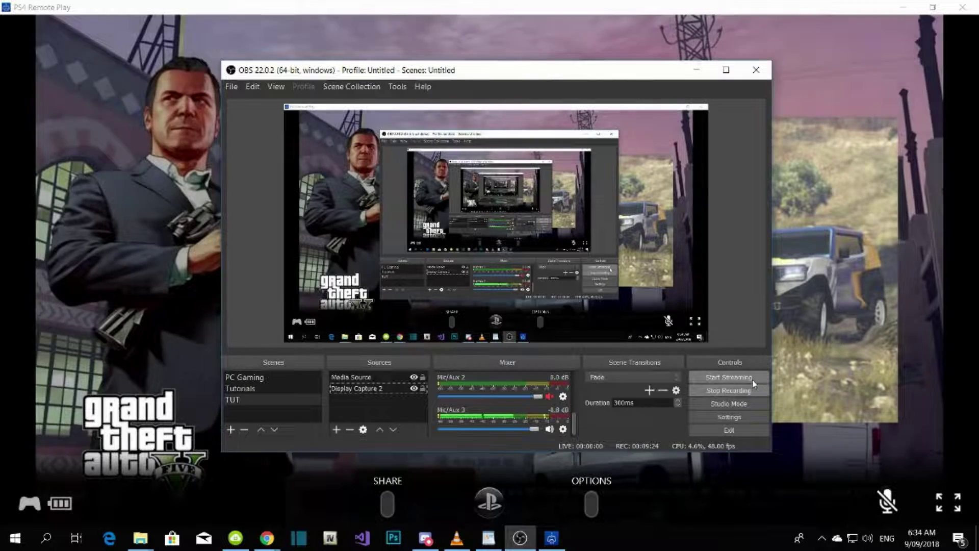
key("alt+Tab")
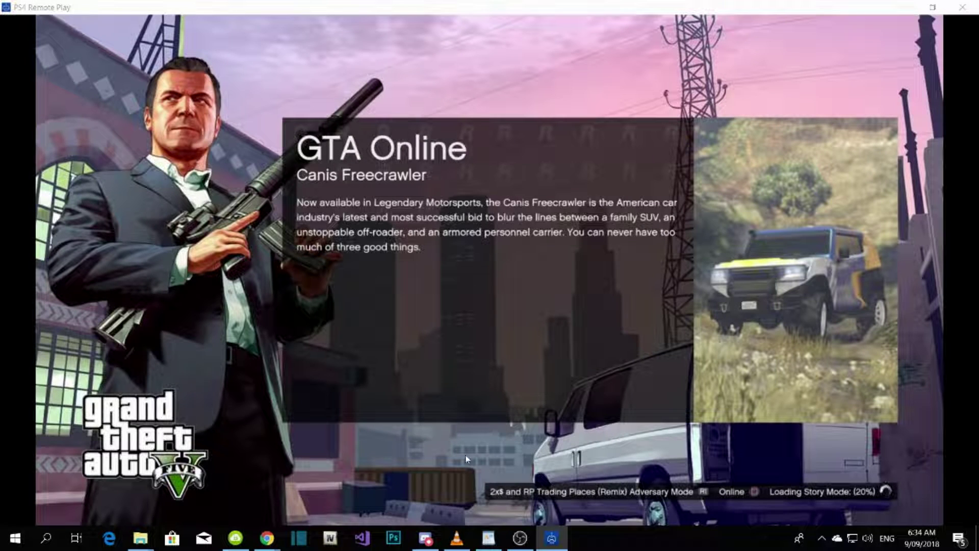
left_click(518, 539)
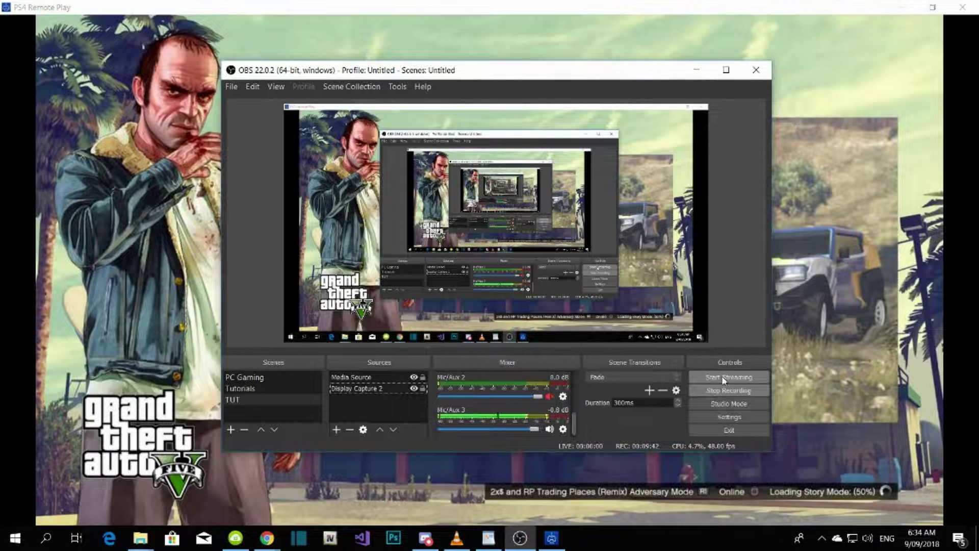
left_click(697, 71)
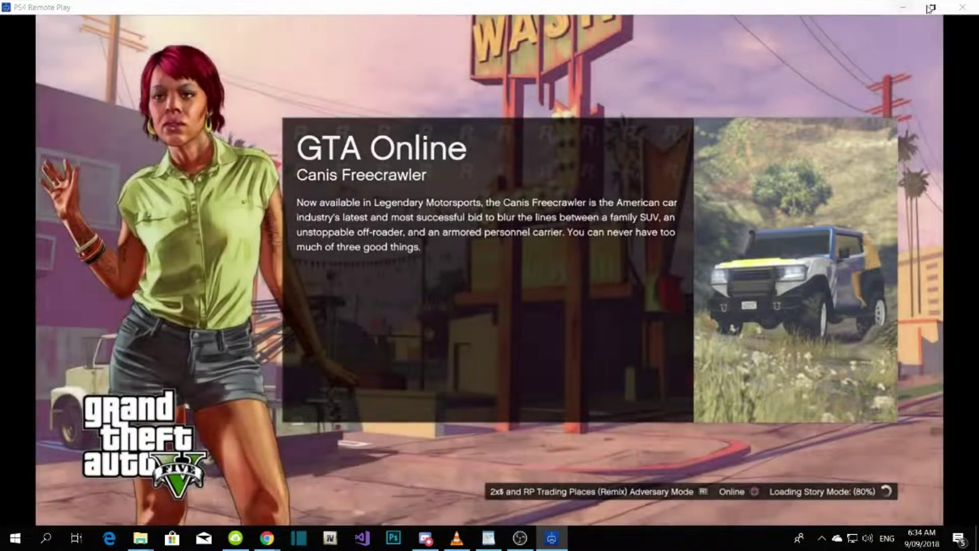
left_click(930, 8)
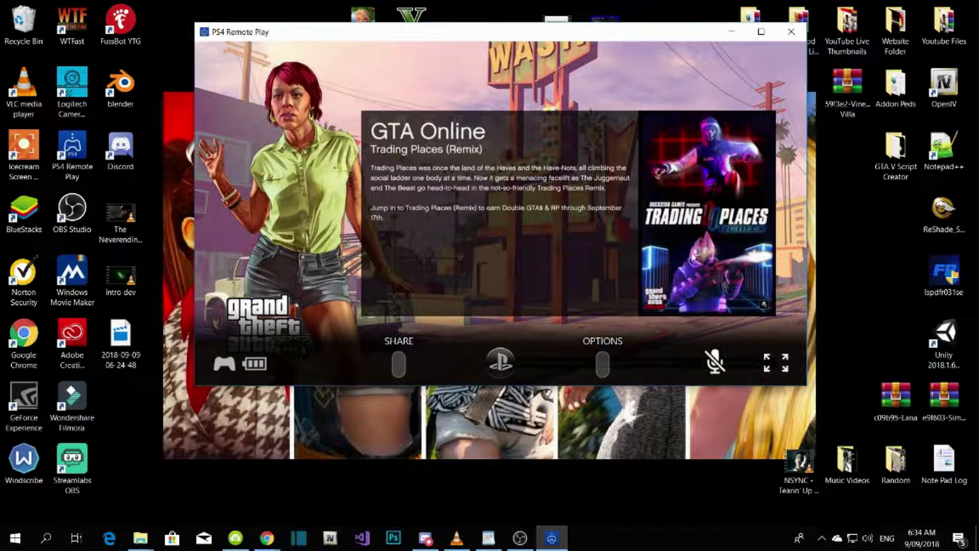
left_click(791, 32)
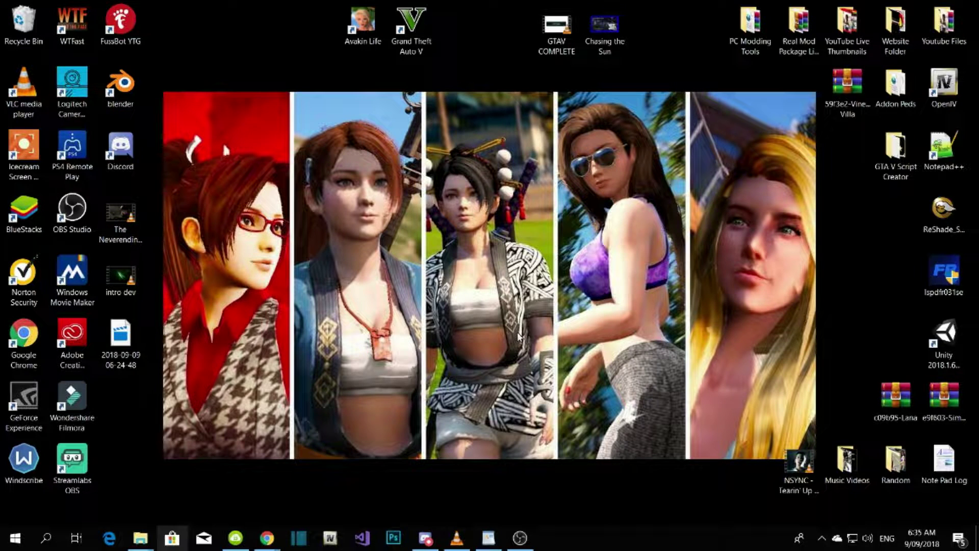
Step: Restore OBS over the desktop and select the TUT scene
left_click(520, 537)
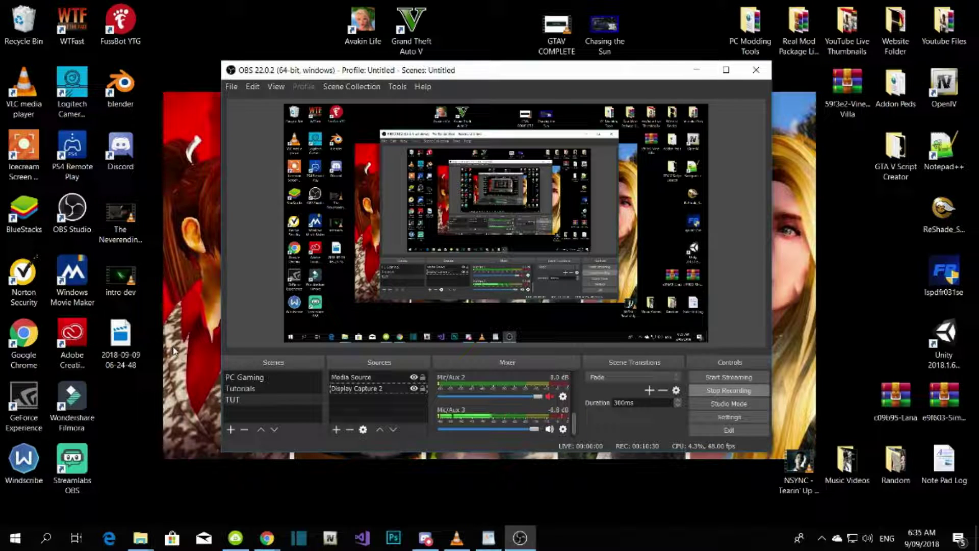
left_click(89, 175)
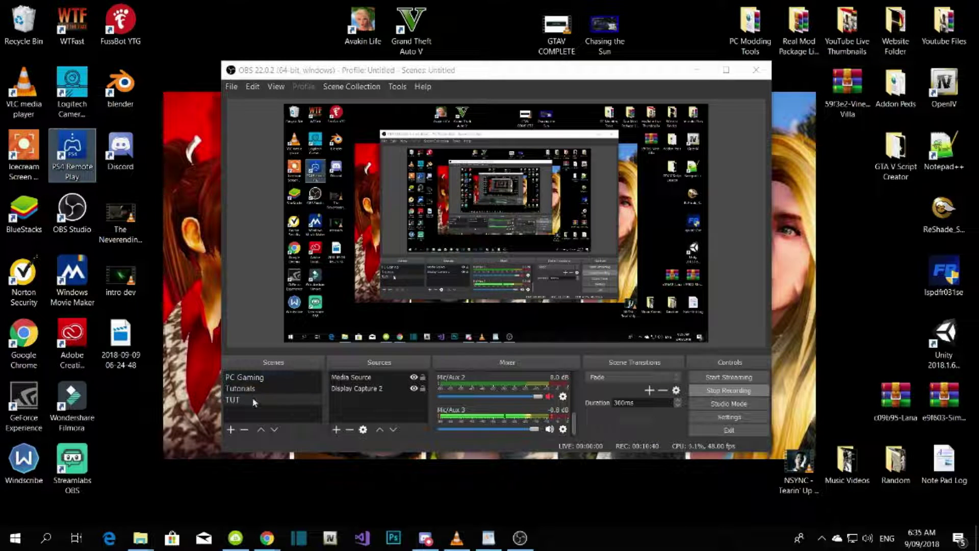
left_click(239, 402)
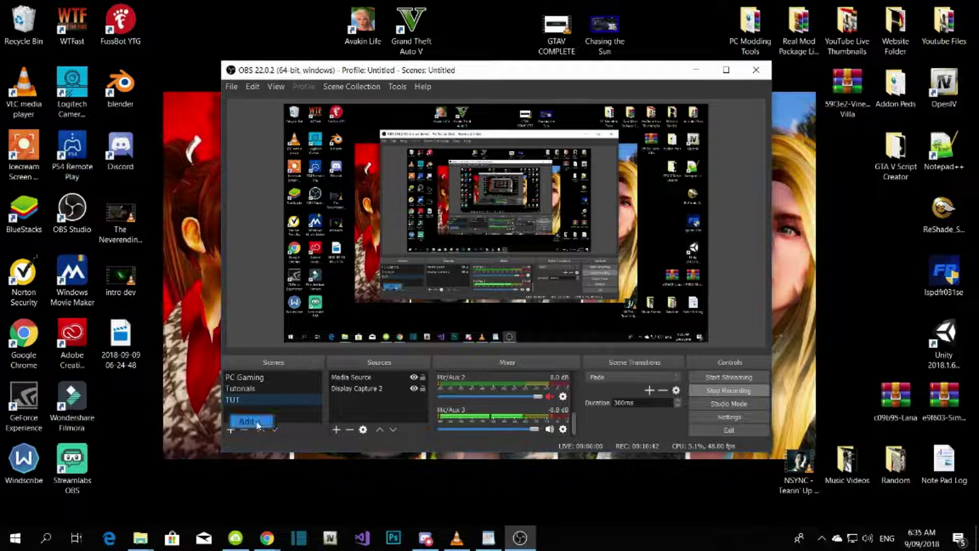
Step: Back out of adding a new scene and a new source without adding anything
left_click(256, 421)
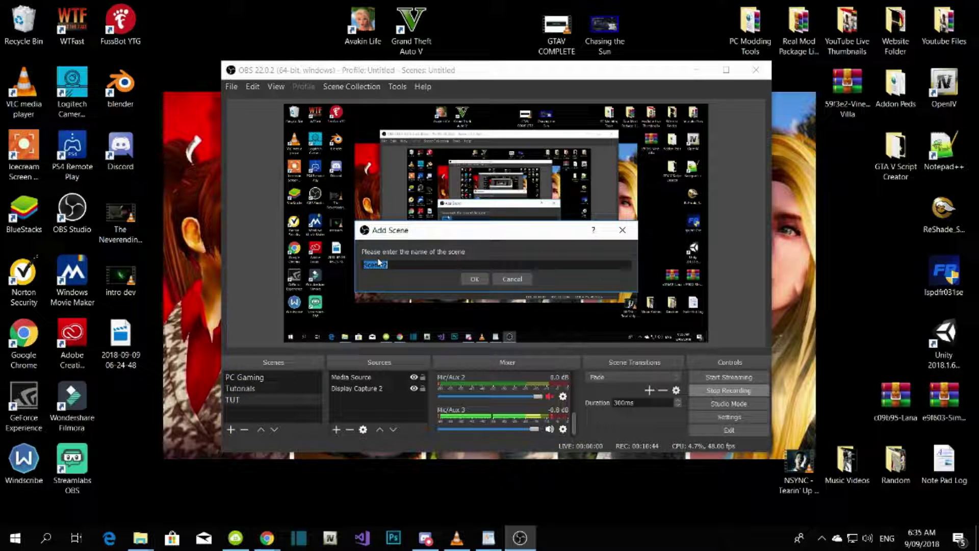
left_click(512, 279)
right_click(360, 406)
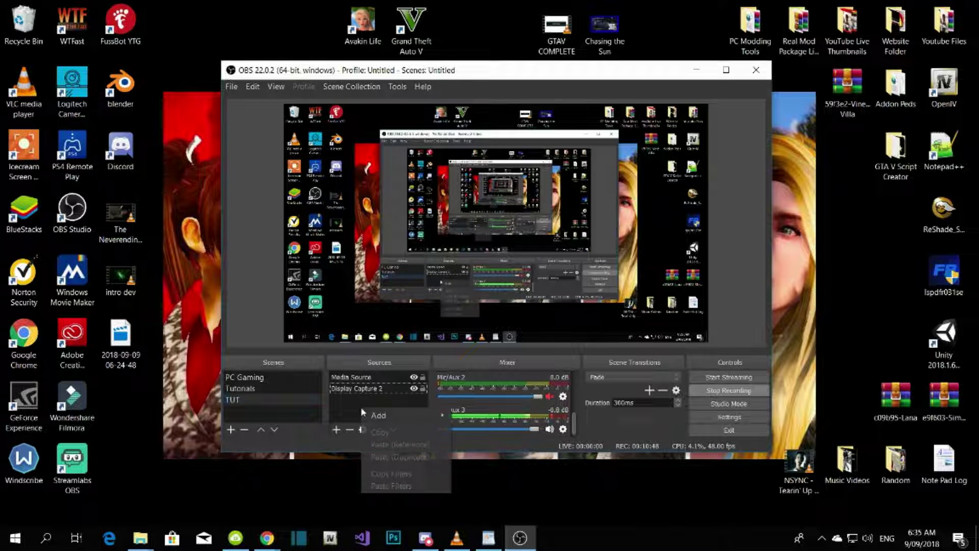
mouse_move(388, 415)
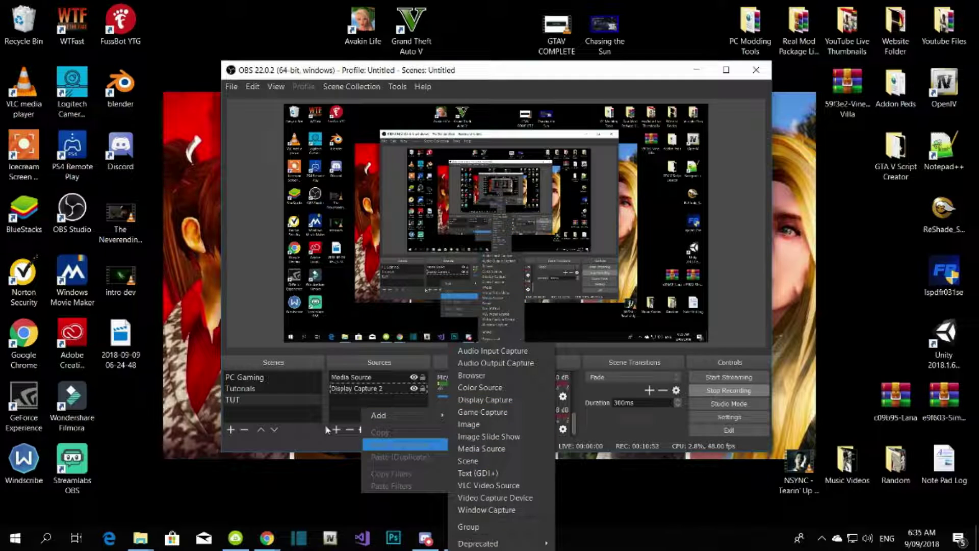
left_click(352, 405)
Step: In the Media Source properties, pick intro dev.mp4 from the Desktop as the local file
double_click(373, 378)
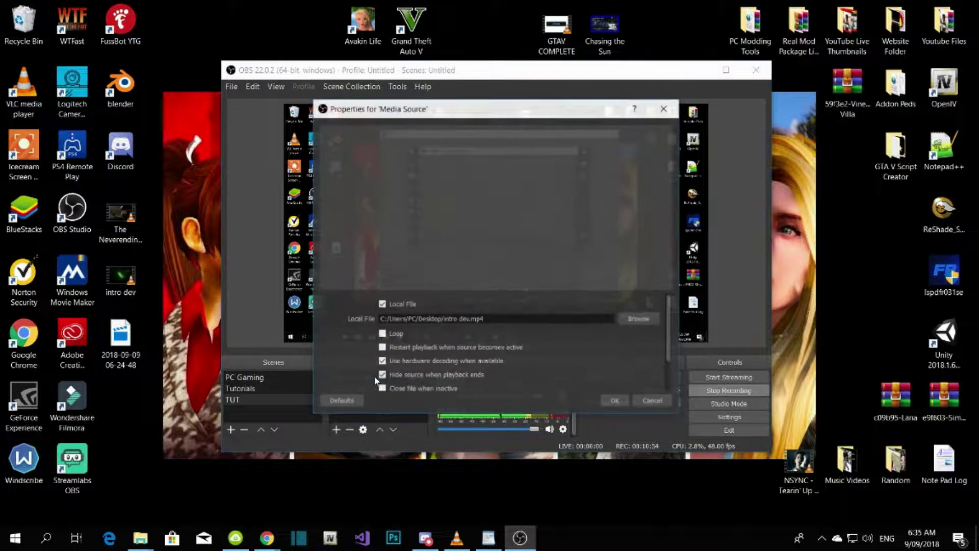
left_click(639, 320)
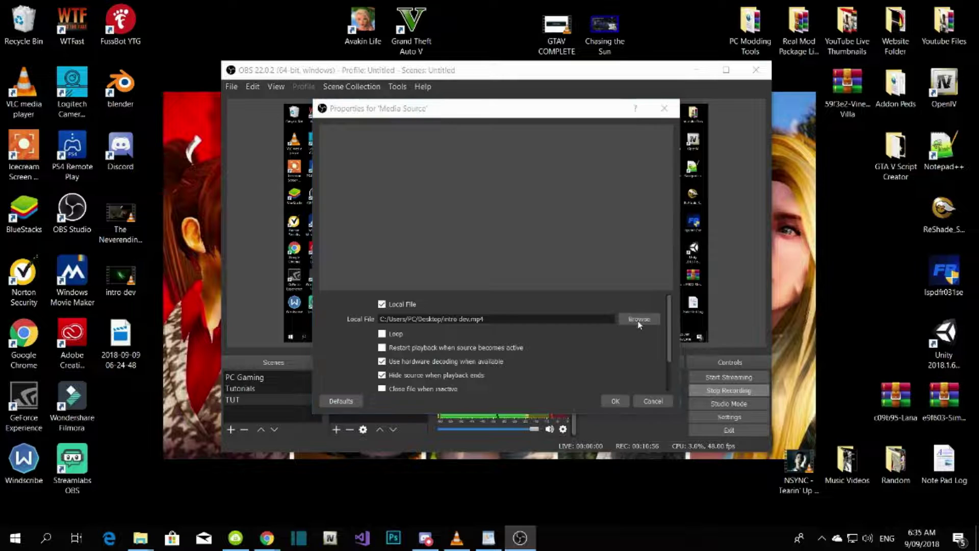
left_click_drag(121, 278, 510, 383)
left_click(695, 403)
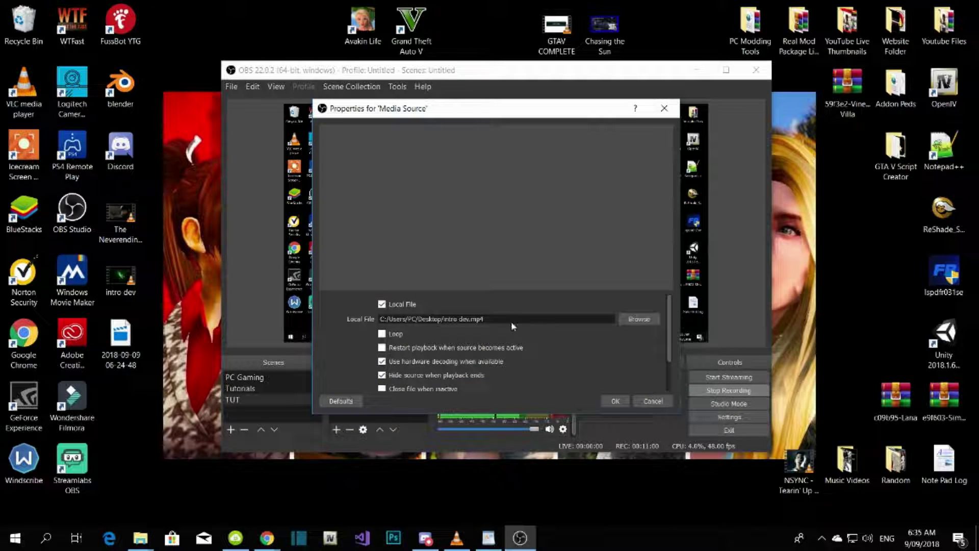